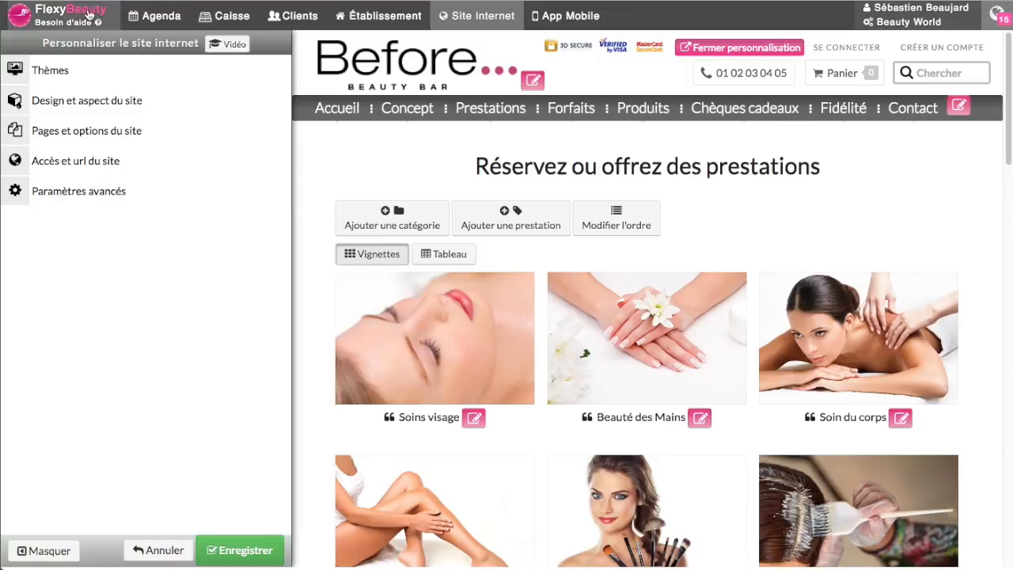
Switch the display type of the site's home page (Page d'Accueil) to Créatif.
click(67, 133)
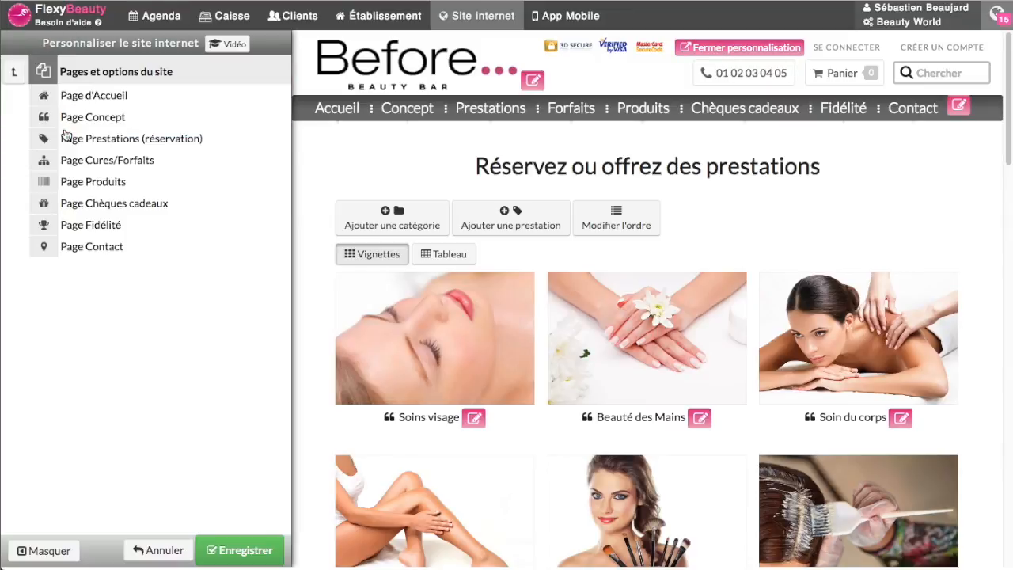
click(141, 95)
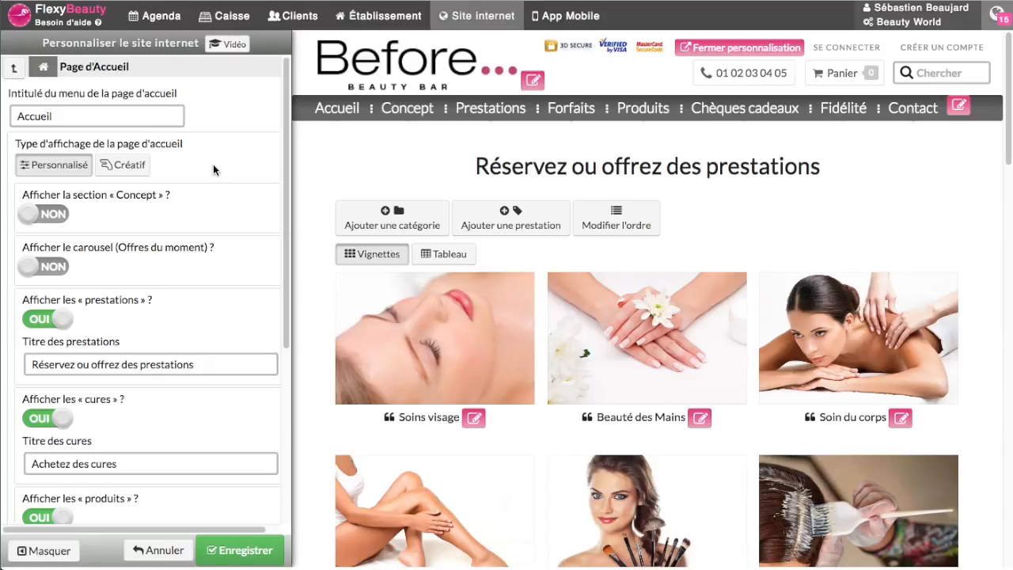
click(107, 170)
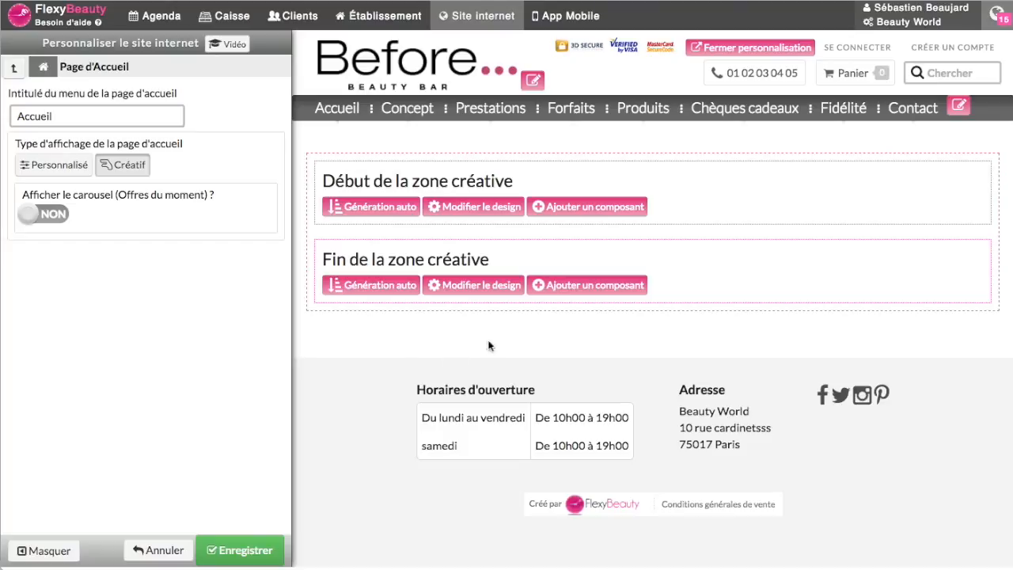
Add a component to the start of the creative zone showing the Soin Densi-Age Expert service from the Soins visage category.
click(599, 209)
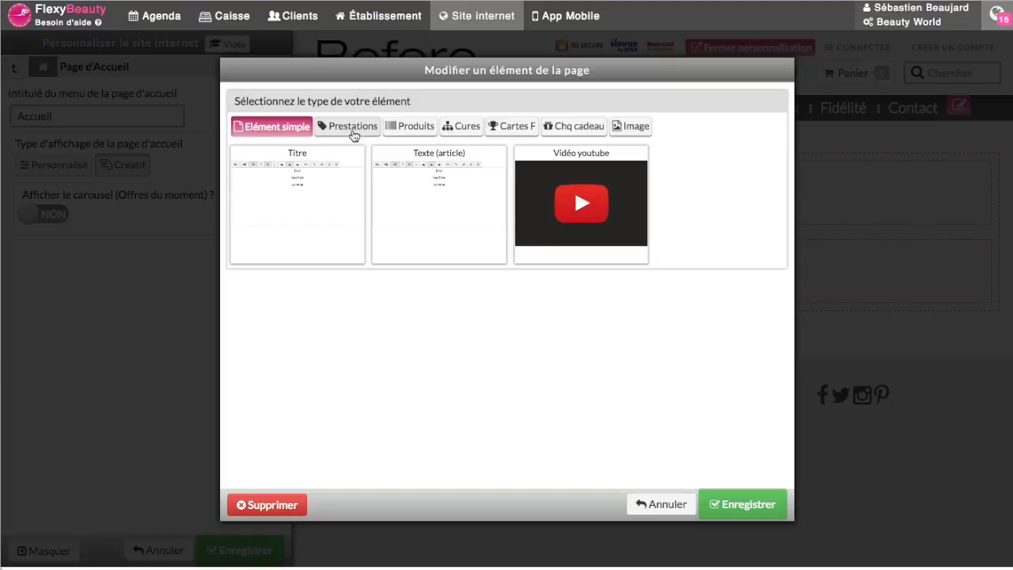
click(355, 128)
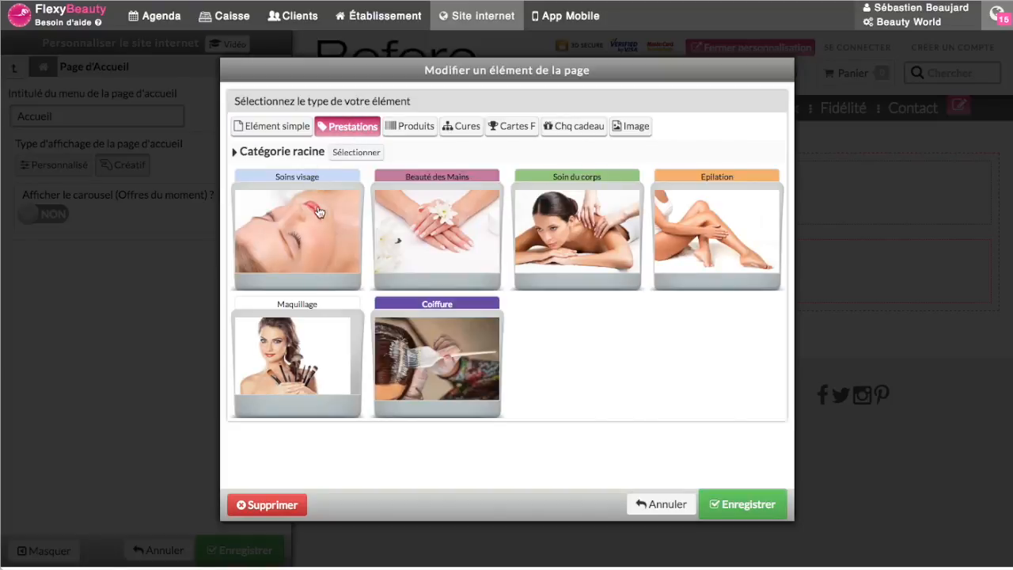
click(340, 231)
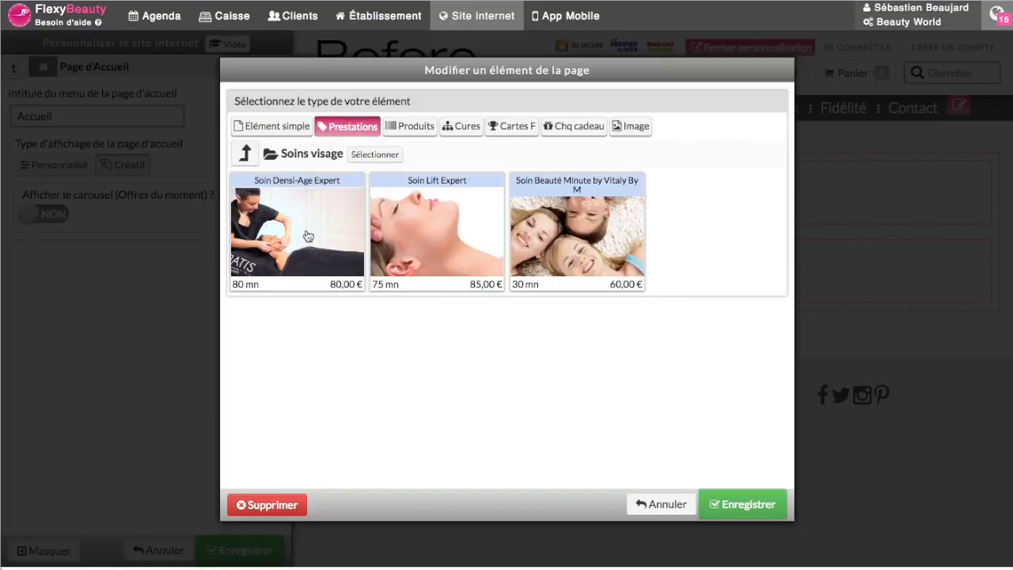
click(307, 235)
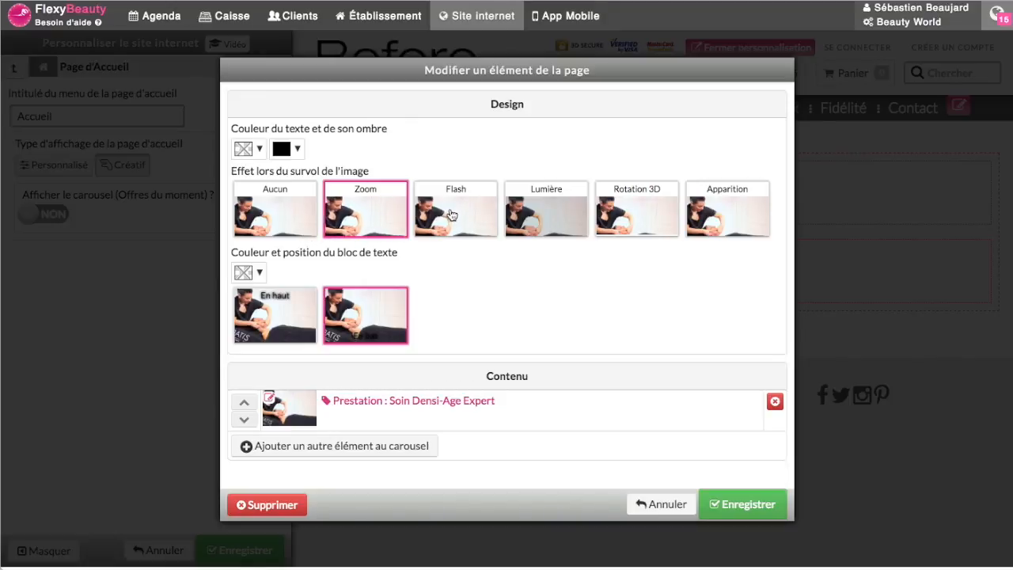
Set the service component's text colour to white and save the component.
click(260, 150)
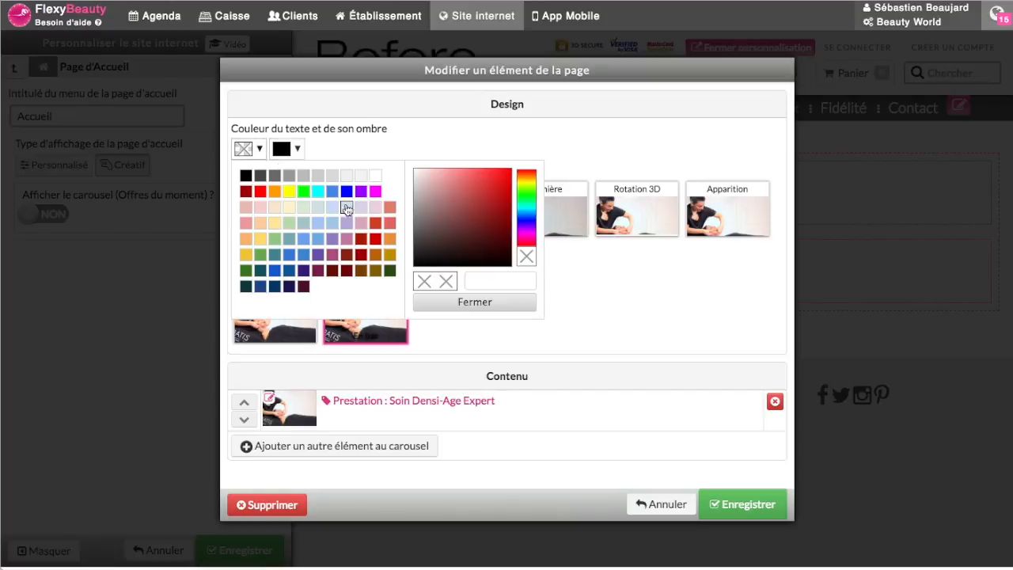
click(376, 177)
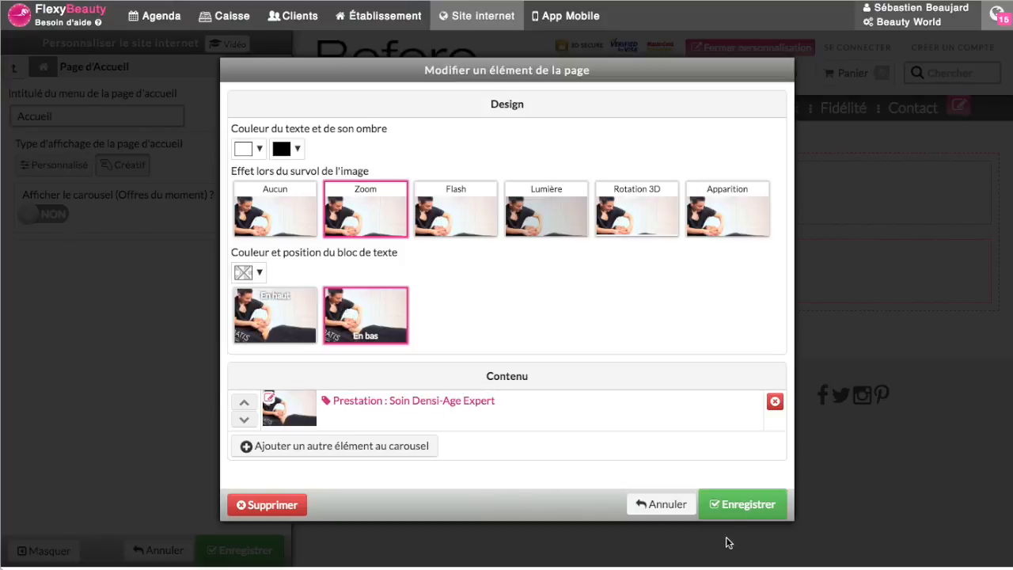
click(740, 510)
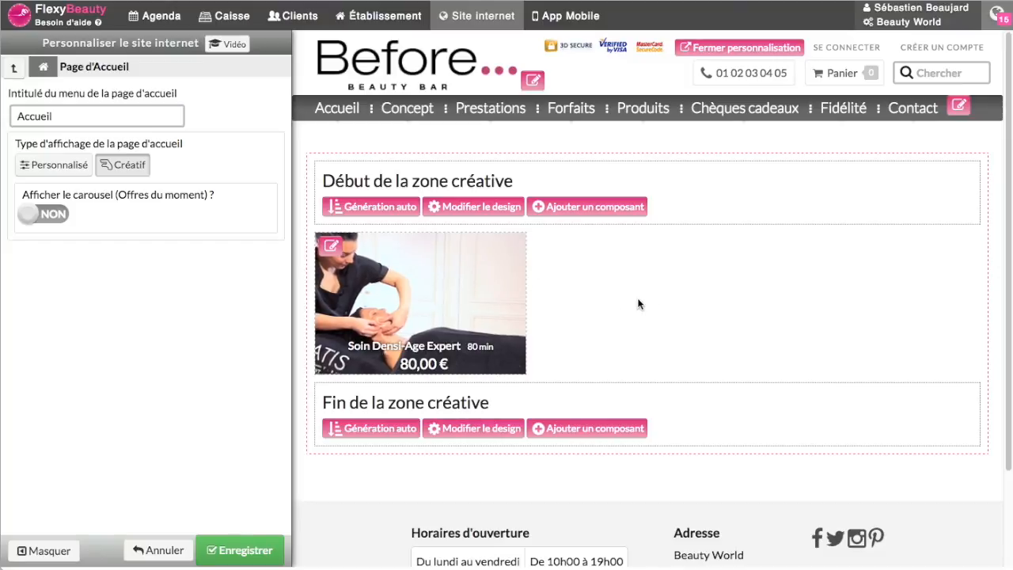
Add a Texte (article) component at the start of the zone with light grey text, a dark grey shadow and a dark grey block colour.
click(582, 208)
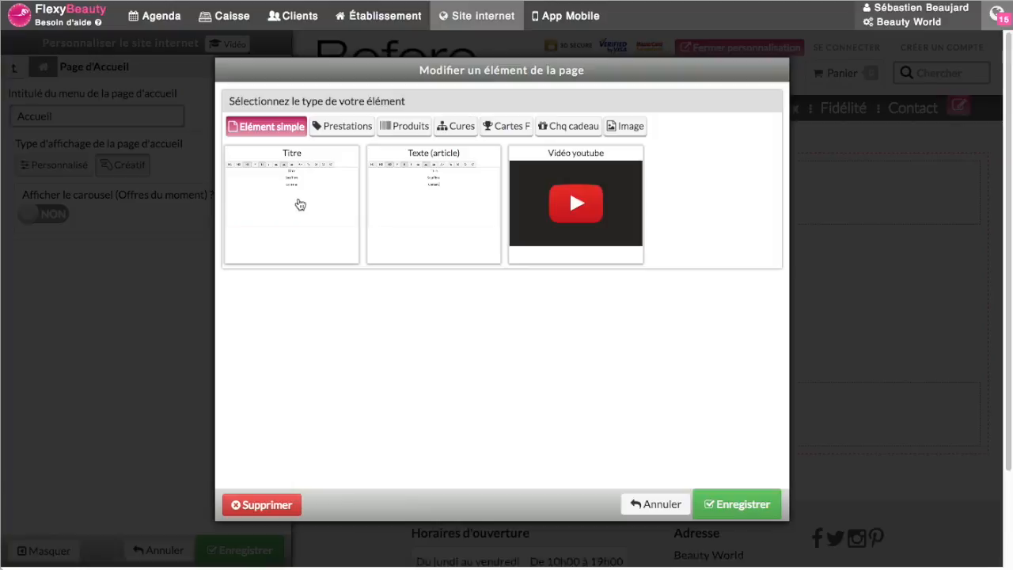
click(434, 203)
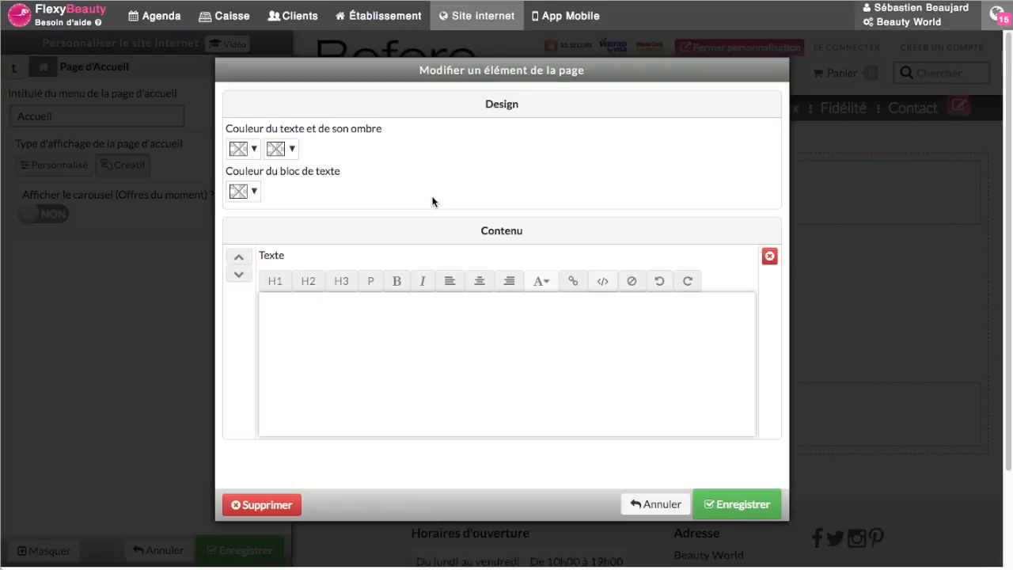
click(247, 150)
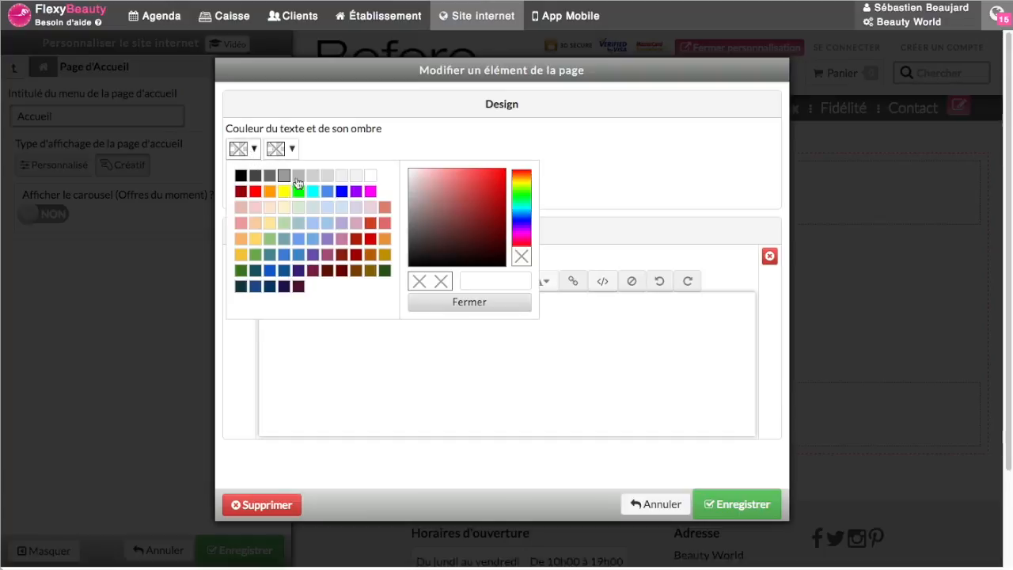
click(351, 173)
click(289, 161)
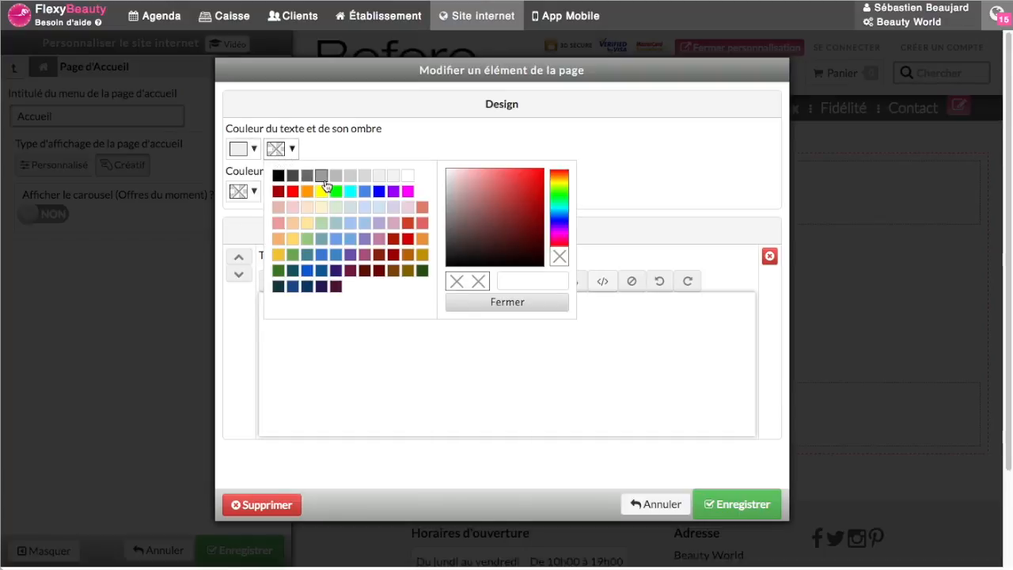
click(309, 172)
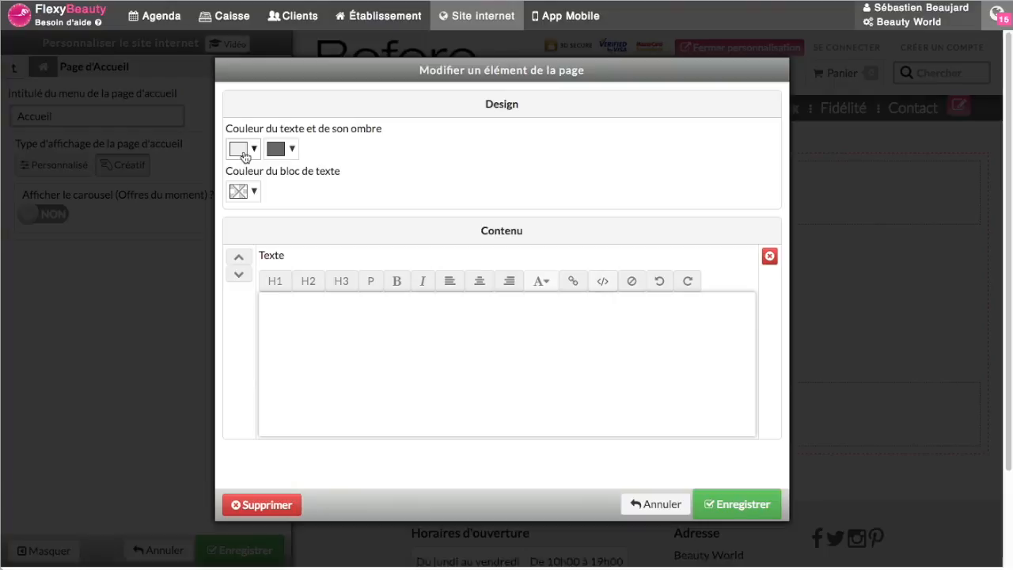
click(245, 190)
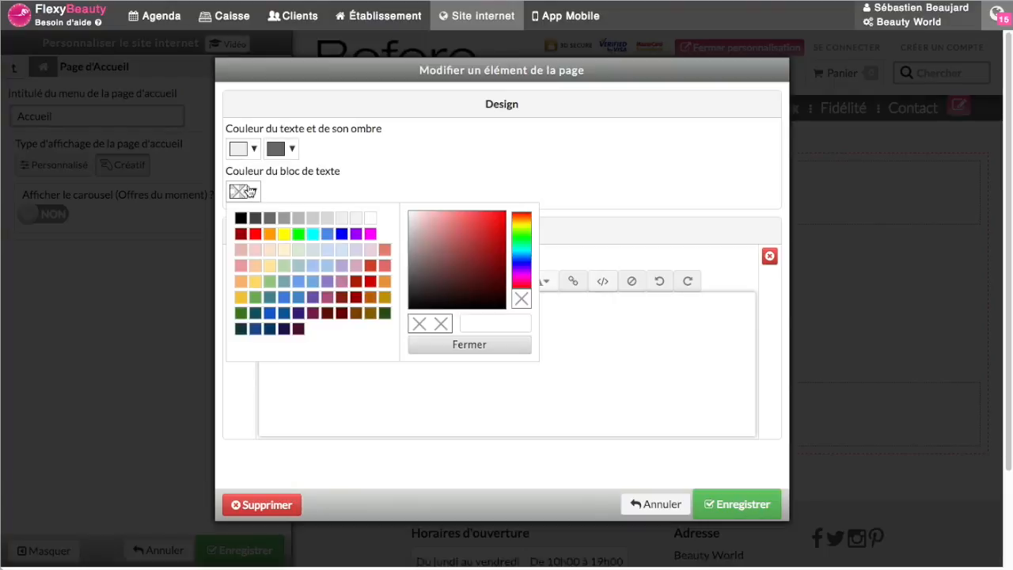
click(269, 217)
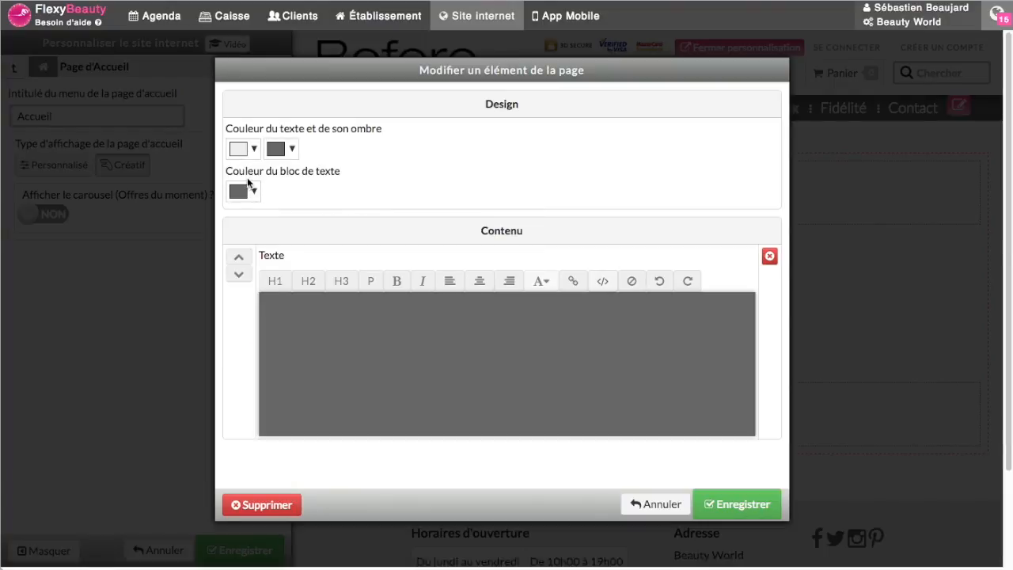
Write "Mon texte", blank line, "Notre salon est des particulatités exceptionnelles etc....", "Nous sommes situés à Marseille et nos spécialités sont ...", "Nous apprécions le temps qui passe...".
click(346, 345)
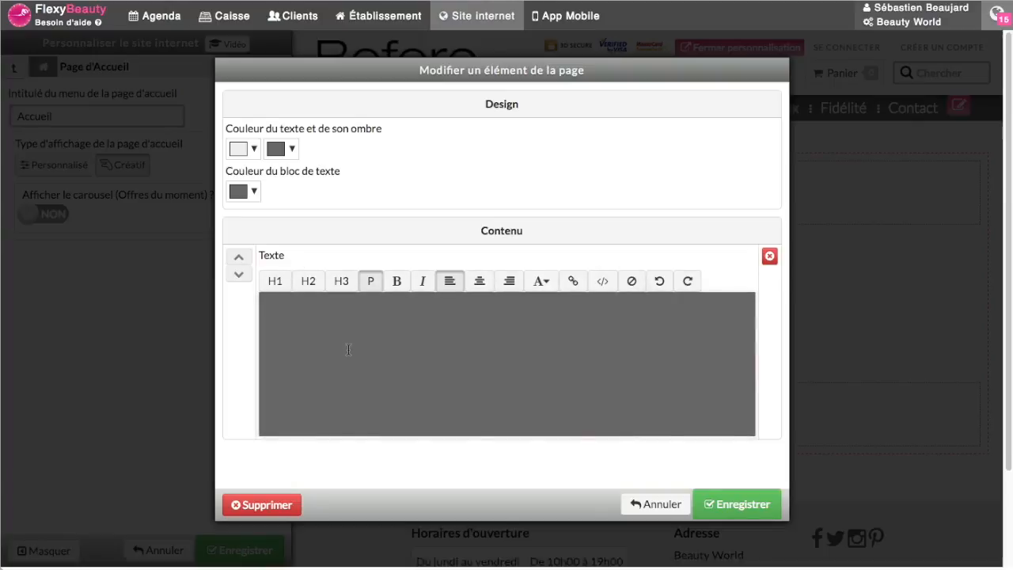
text(Mon texte)
key(Return)
key(Return)
text(Notre salon est des particulatités exceptionnelles etc....)
key(Return)
text(Nous sommes situés à Marseille et nos spécialités sont ...)
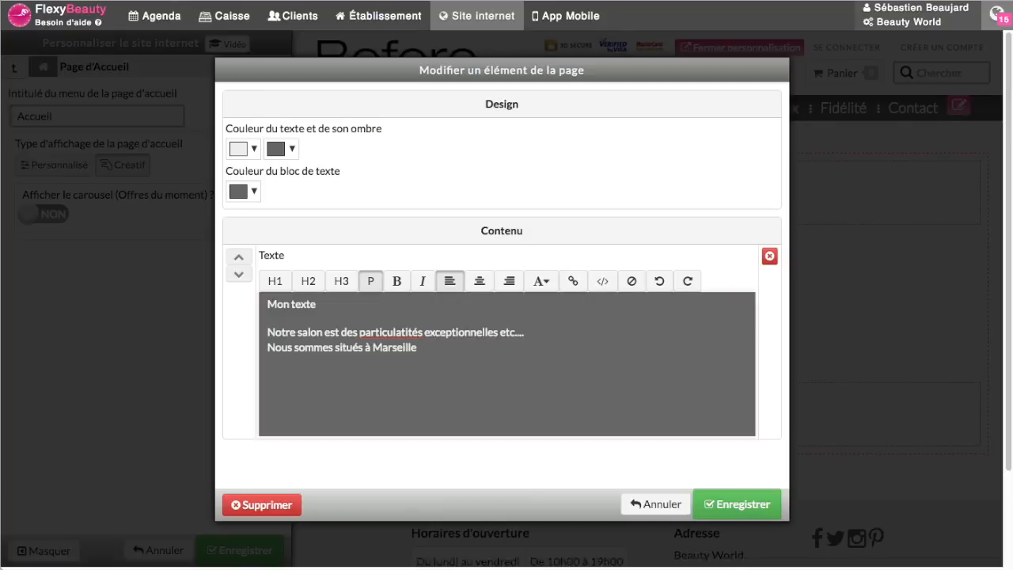
key(Return)
text(Nous apprécions le temps qui passe...)
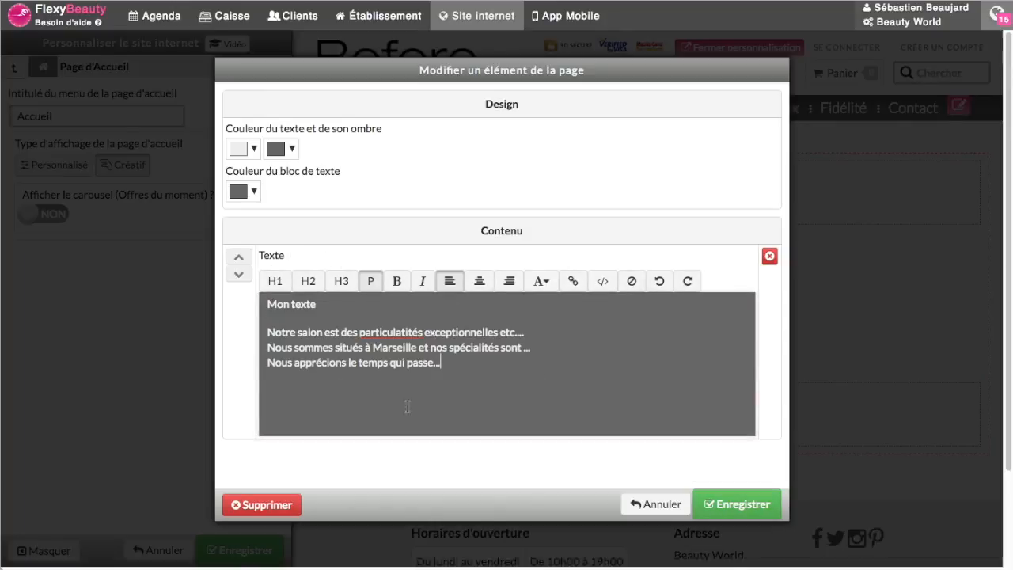
drag(501, 361, 255, 320)
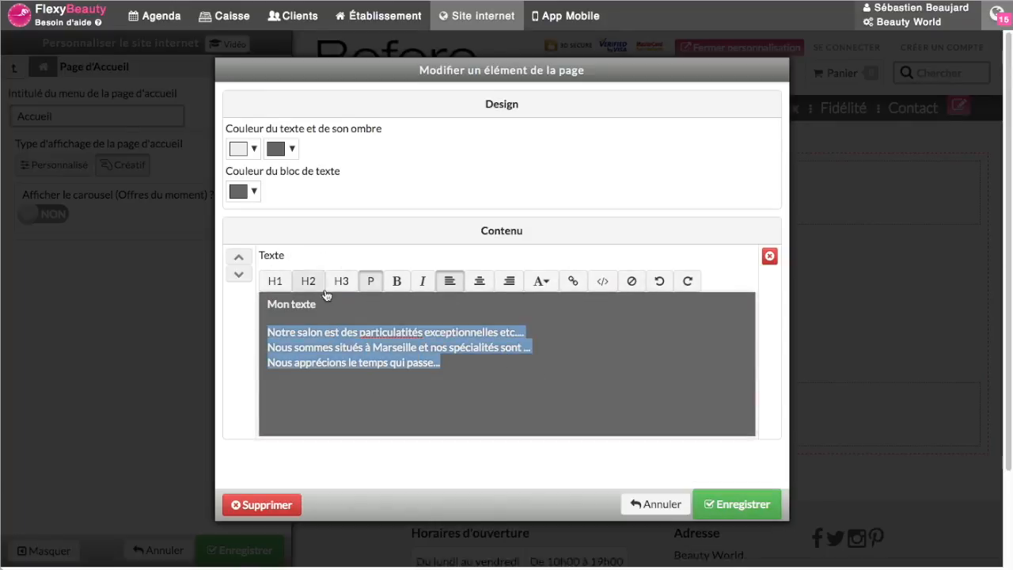
click(492, 388)
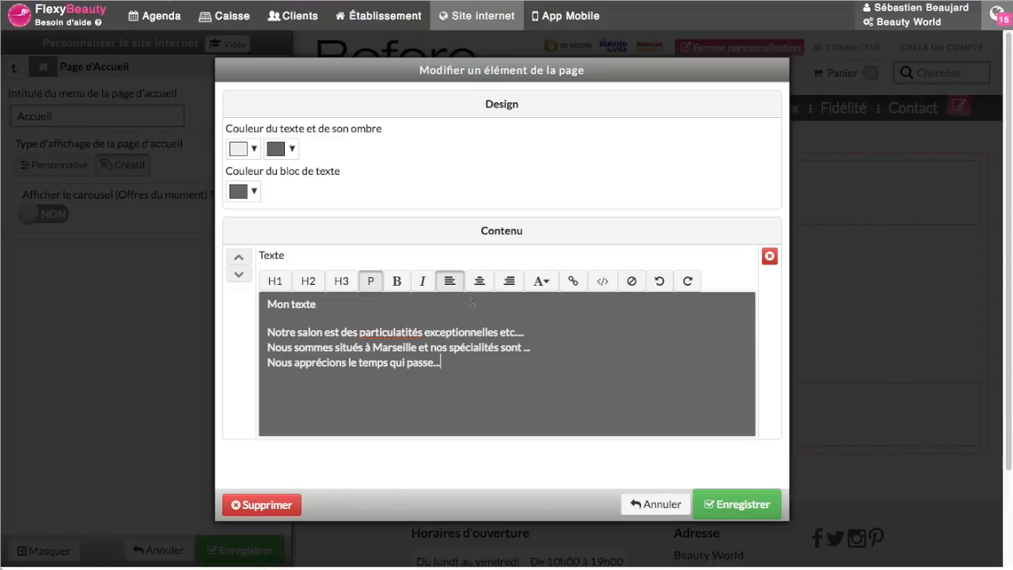
drag(472, 377, 256, 308)
click(496, 396)
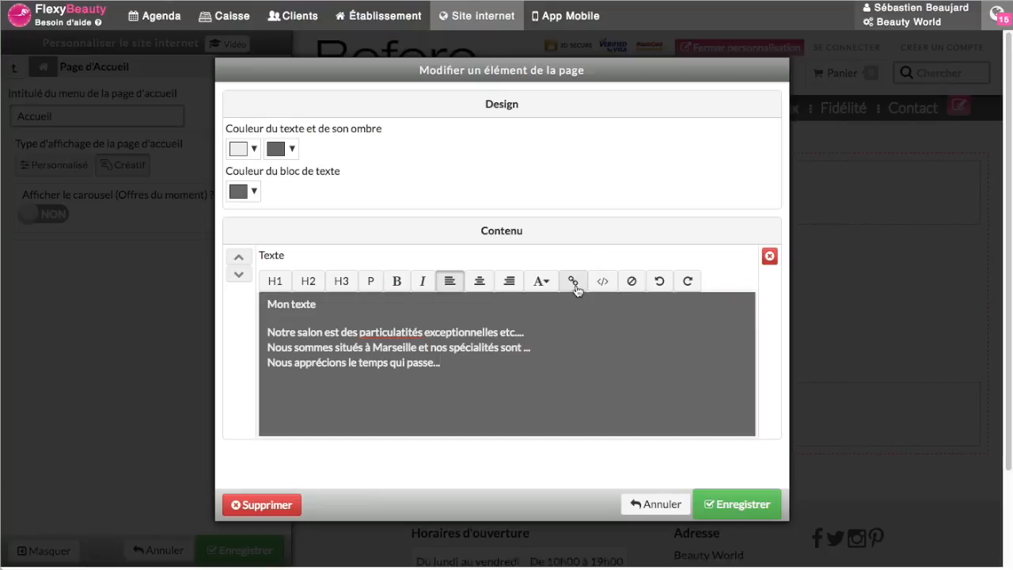
Save the text block and lay it out side by side with the service tile, enlarging both to fill the row at matching heights.
click(736, 507)
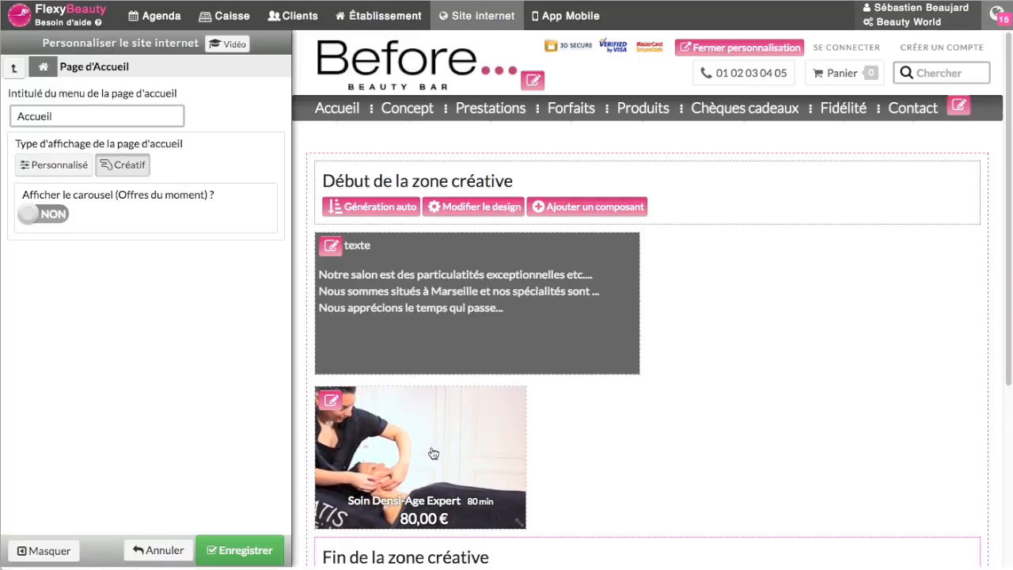
drag(424, 449, 752, 301)
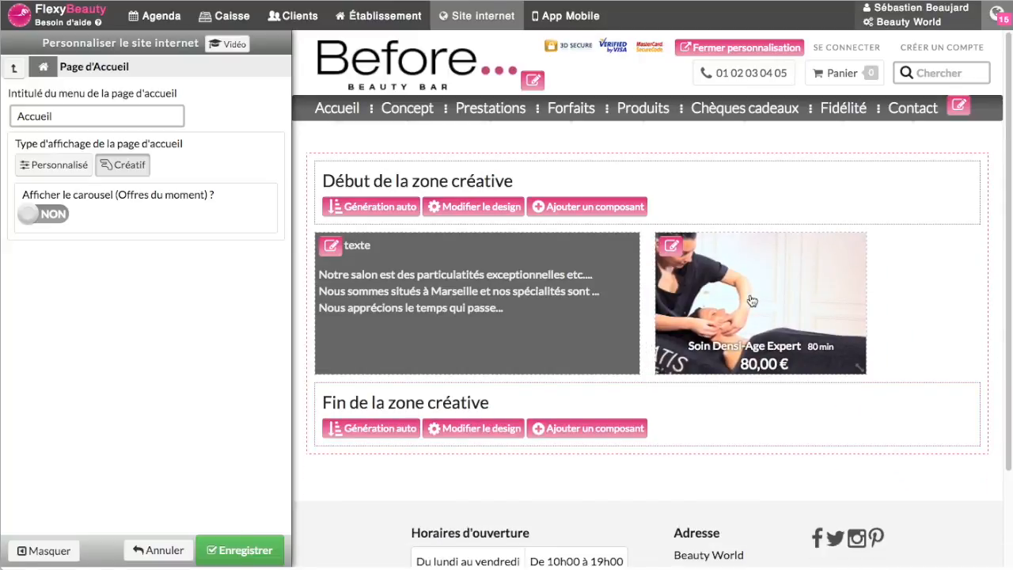
drag(860, 369, 974, 436)
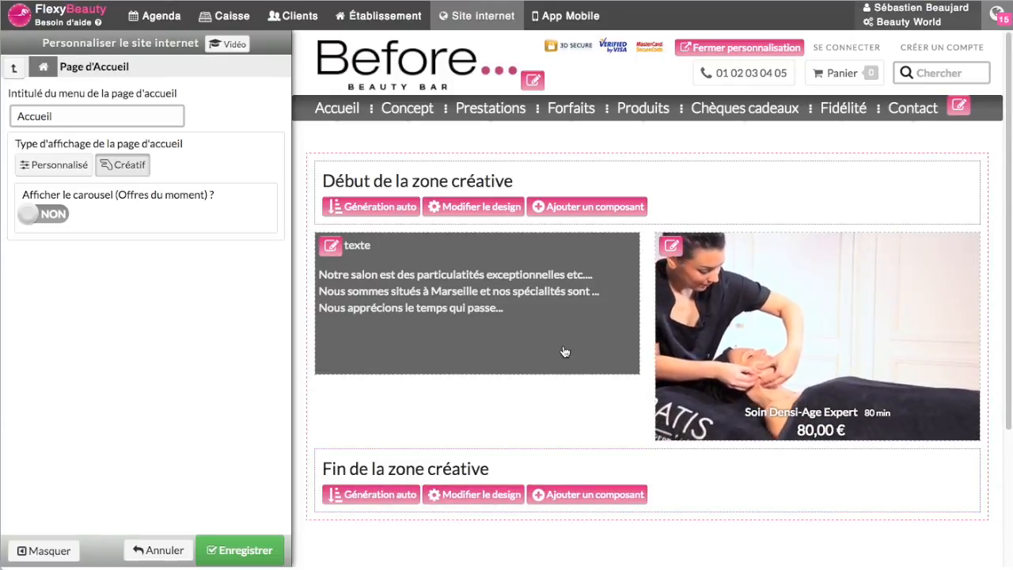
drag(634, 371, 639, 430)
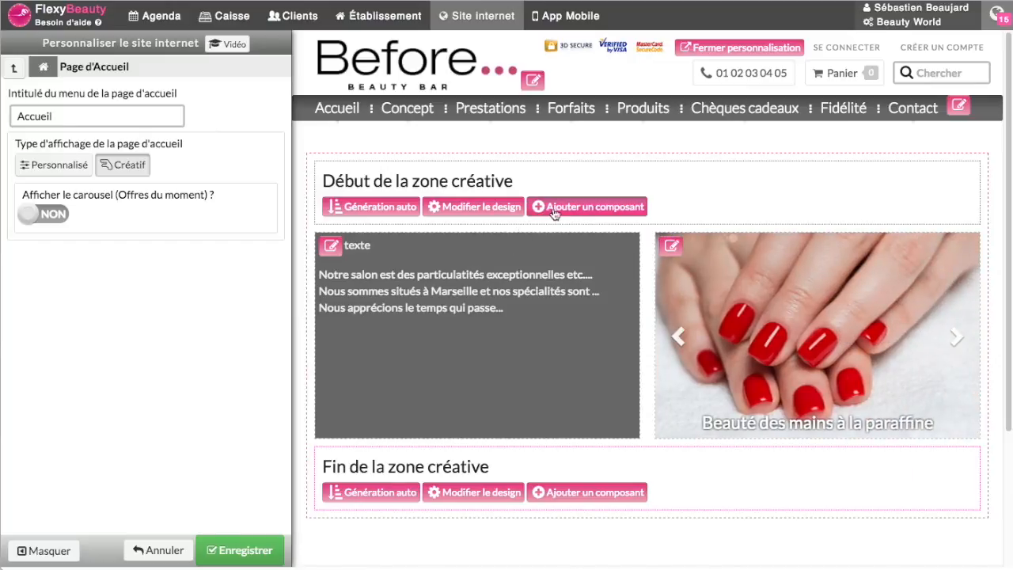
click(555, 206)
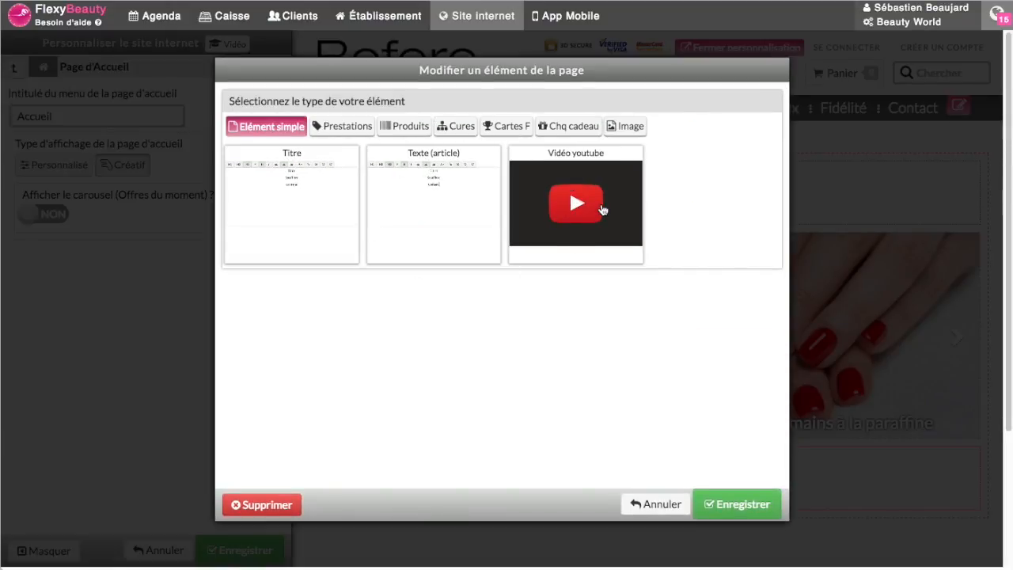
click(602, 211)
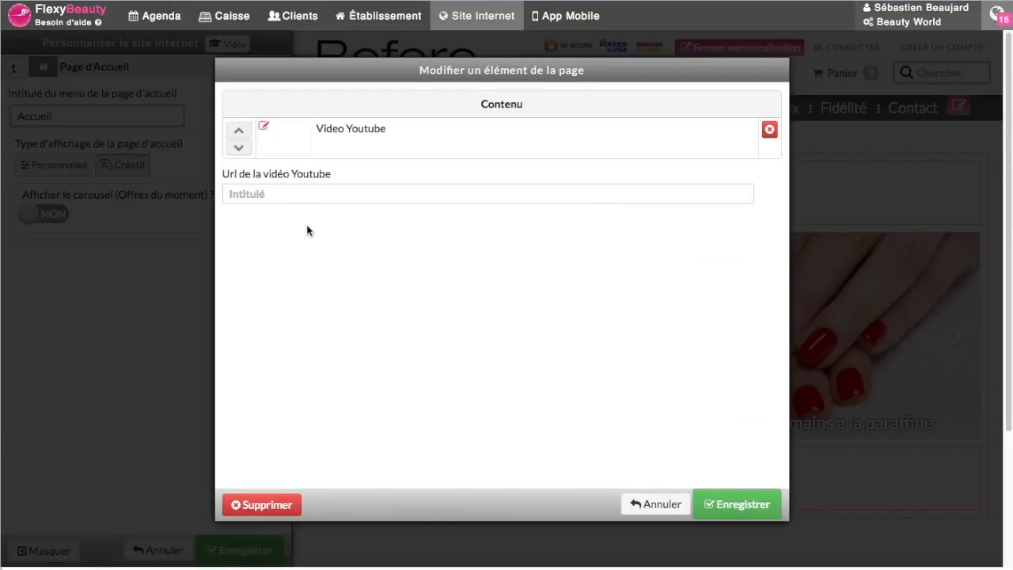
text(https://www.youtube.com/watch?v=kDakHTyLUkE)
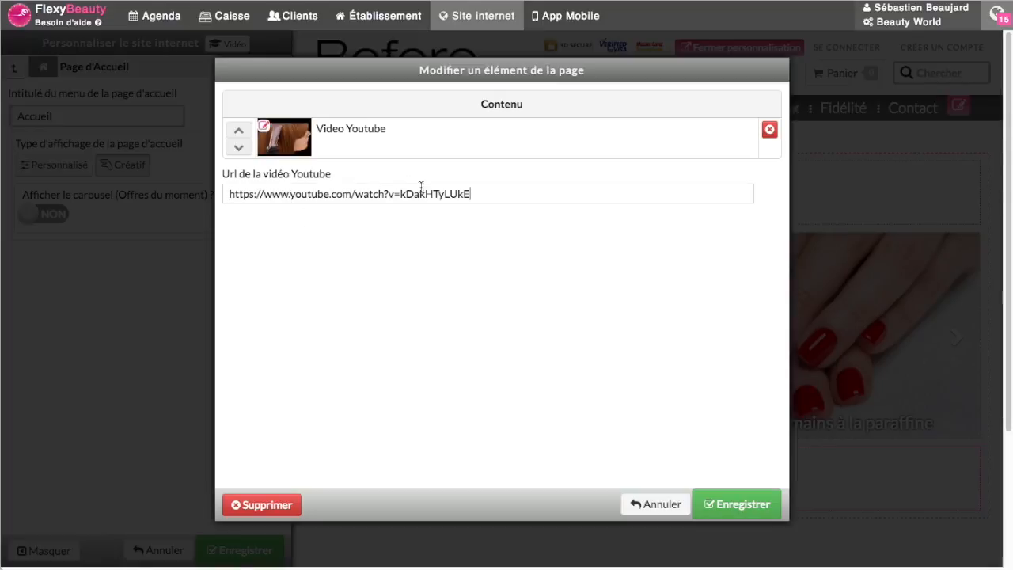
click(743, 501)
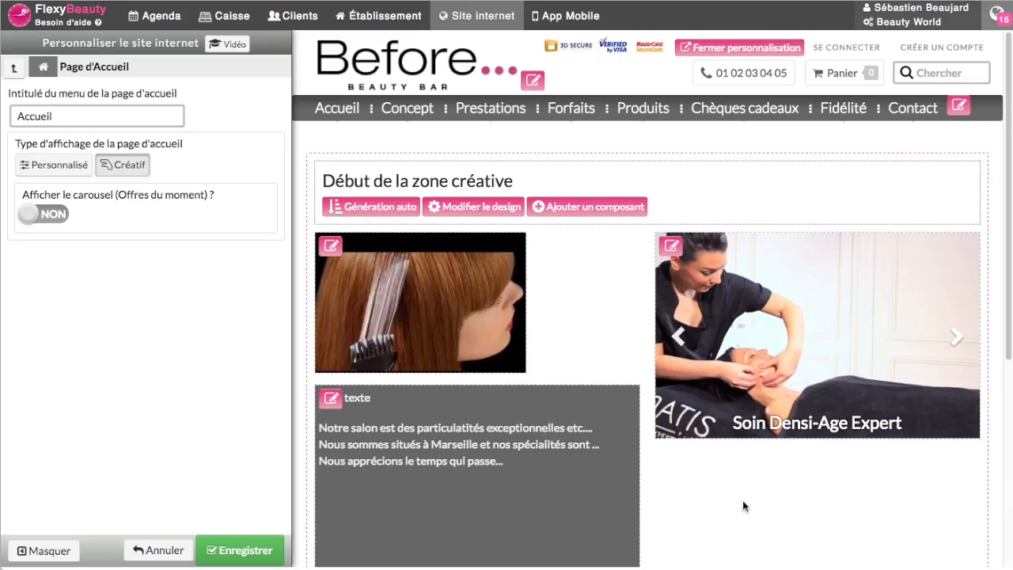
drag(517, 368, 639, 417)
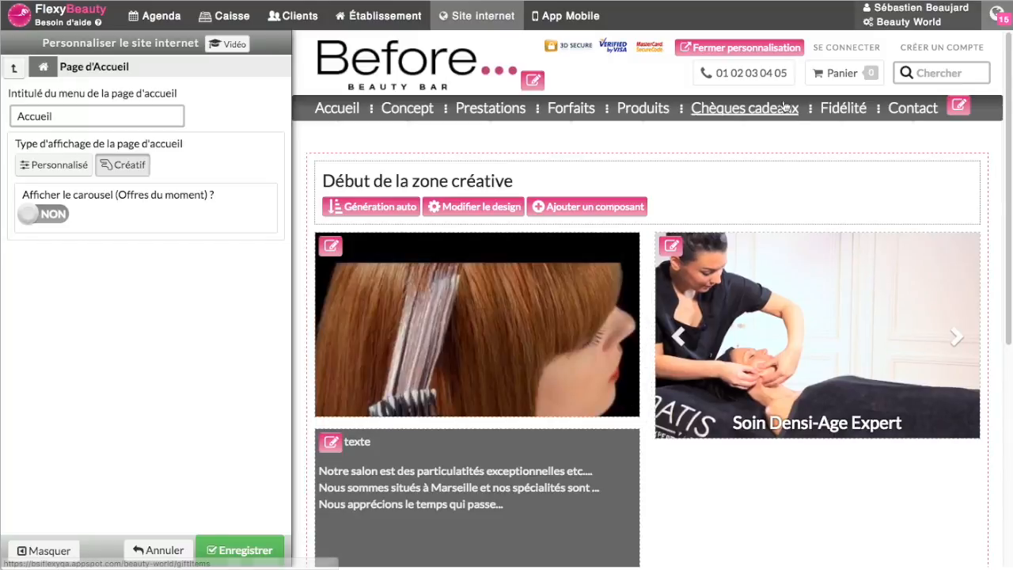
Close the site customization mode, play the YouTube video on the home page, and pause it.
click(764, 52)
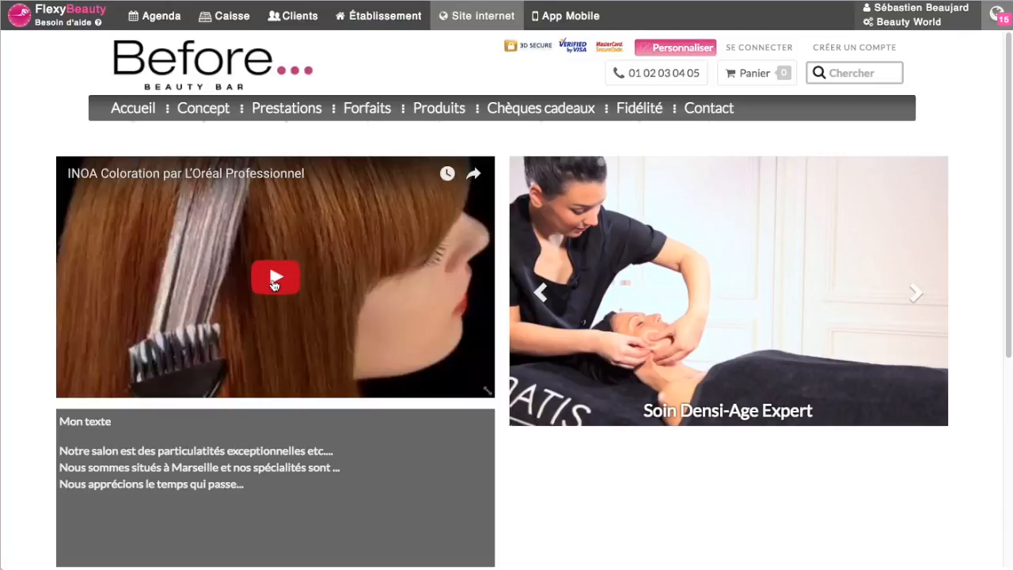
click(275, 283)
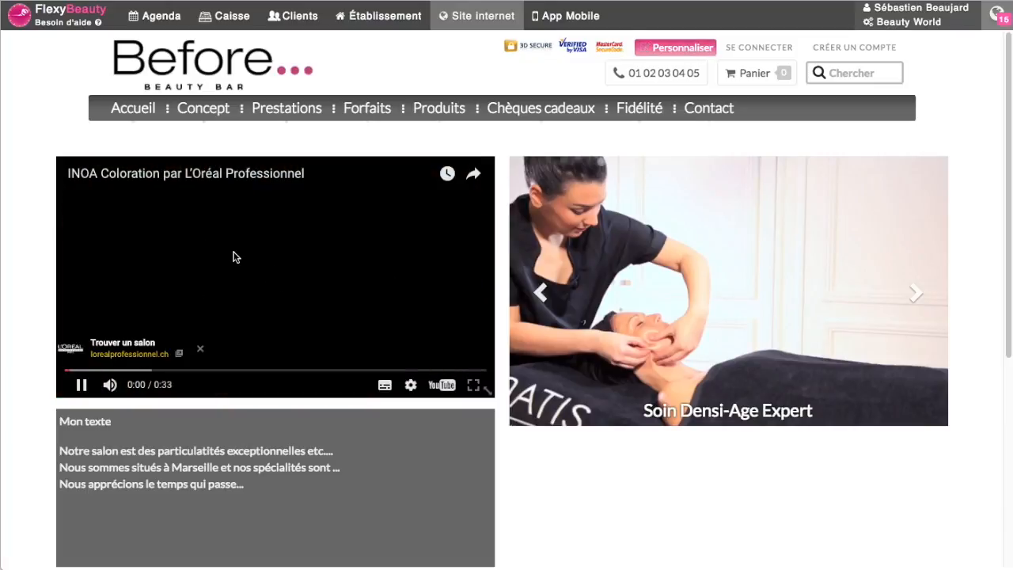
click(339, 283)
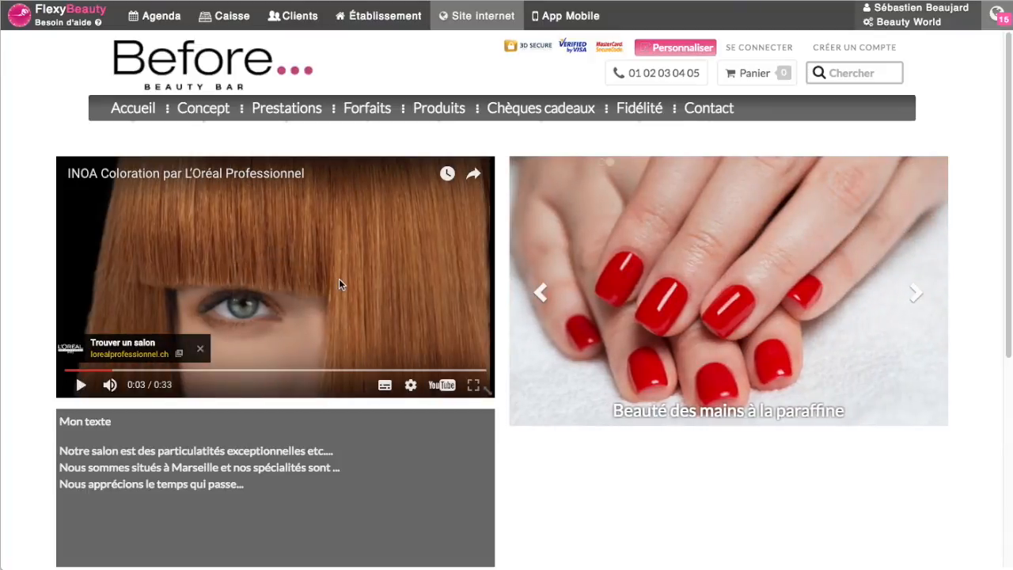
Reopen the site customization mode, auto-generate the home page's creative zone and look through the generated sections.
scroll(290, 306, down, 1)
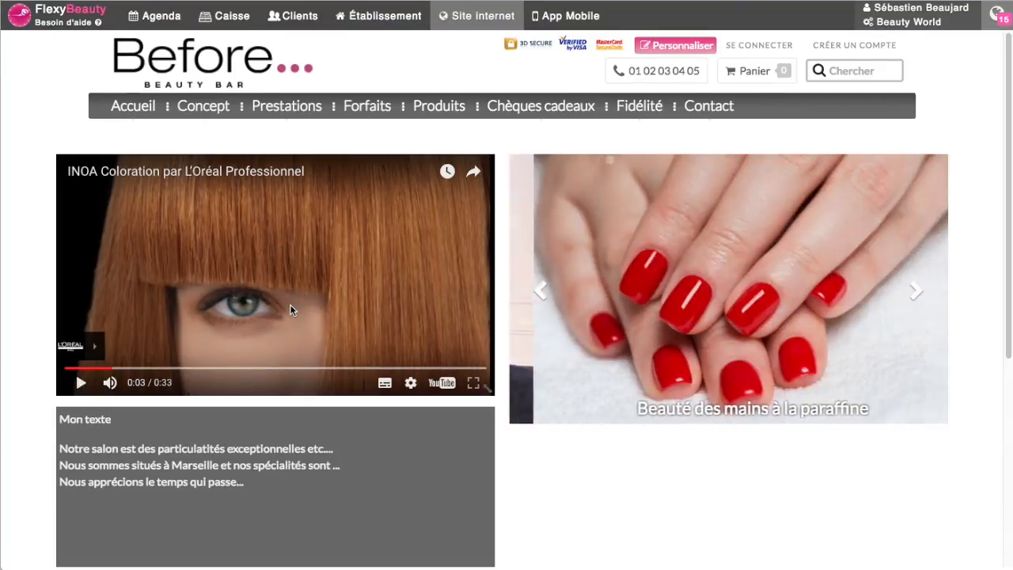
click(671, 45)
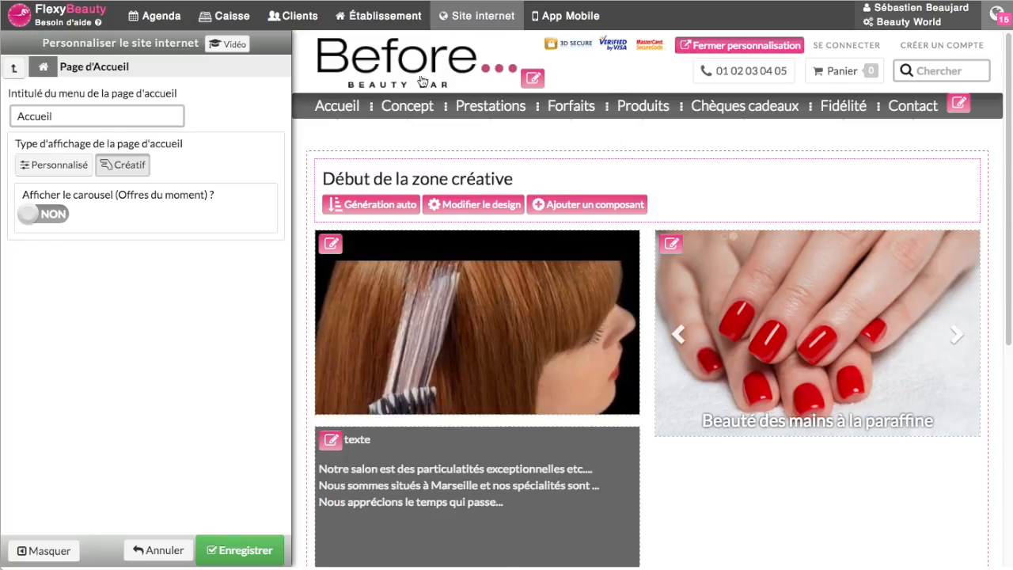
click(369, 207)
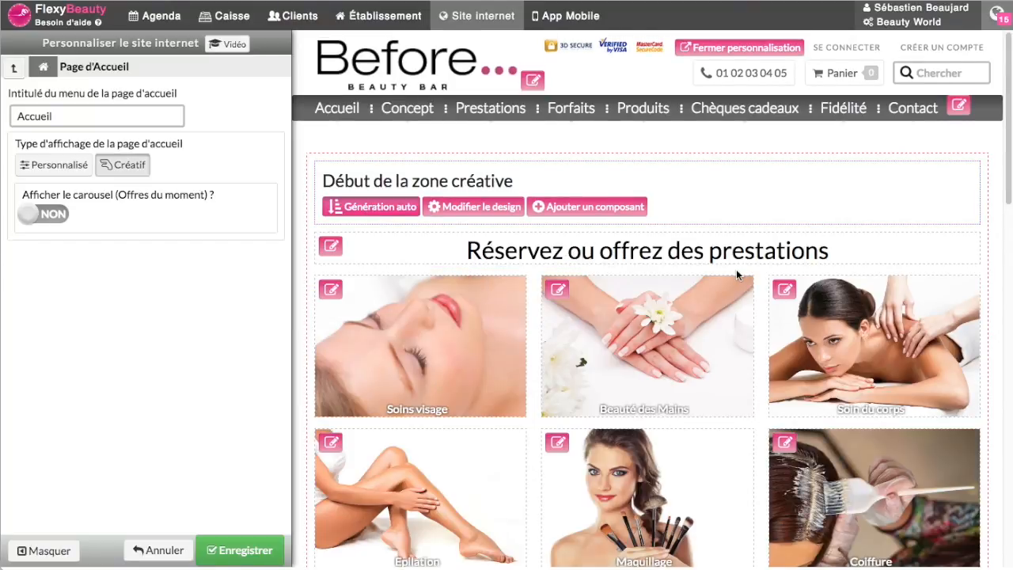
scroll(736, 273, down, 3)
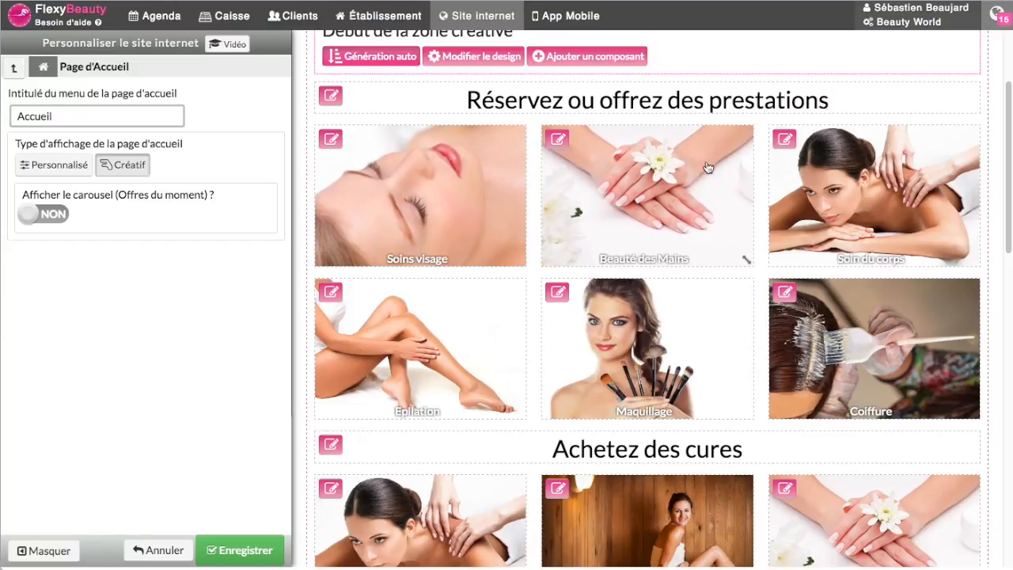
scroll(534, 380, down, 5)
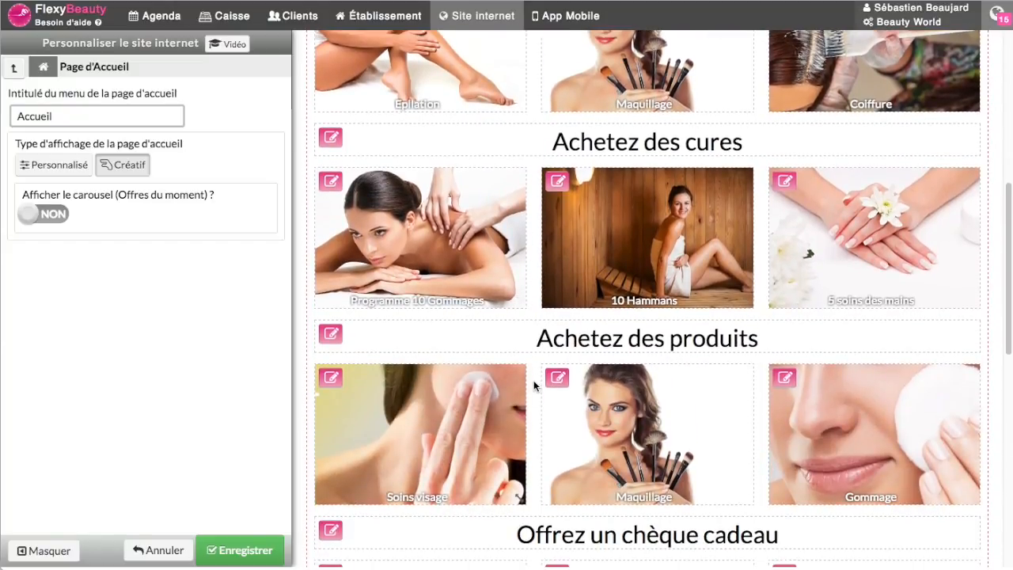
scroll(535, 386, down, 7)
scroll(534, 385, up, 14)
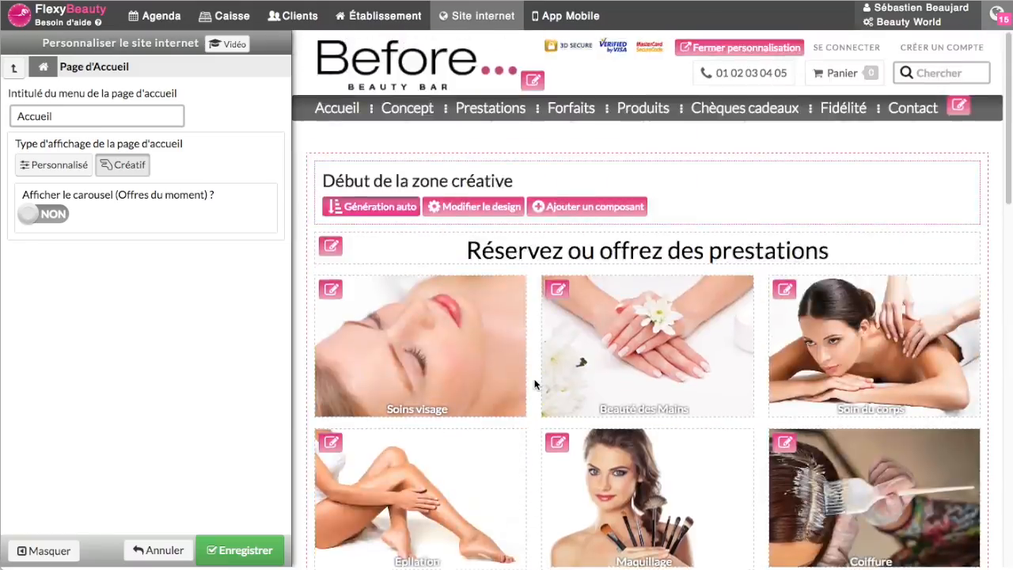
Set the design of all elements to the Rotation 3D hover effect with white text and no text shadow.
click(499, 207)
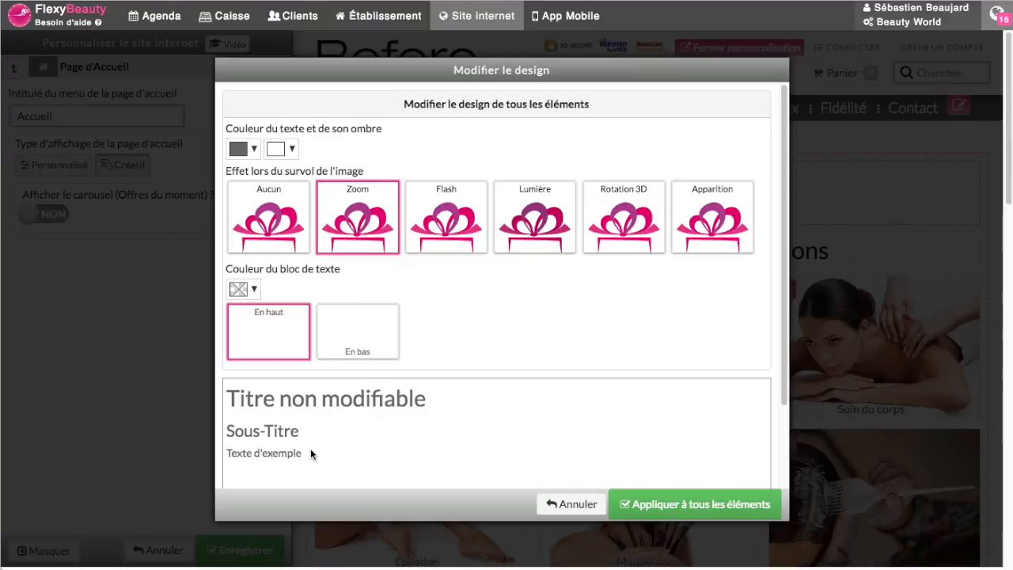
click(632, 246)
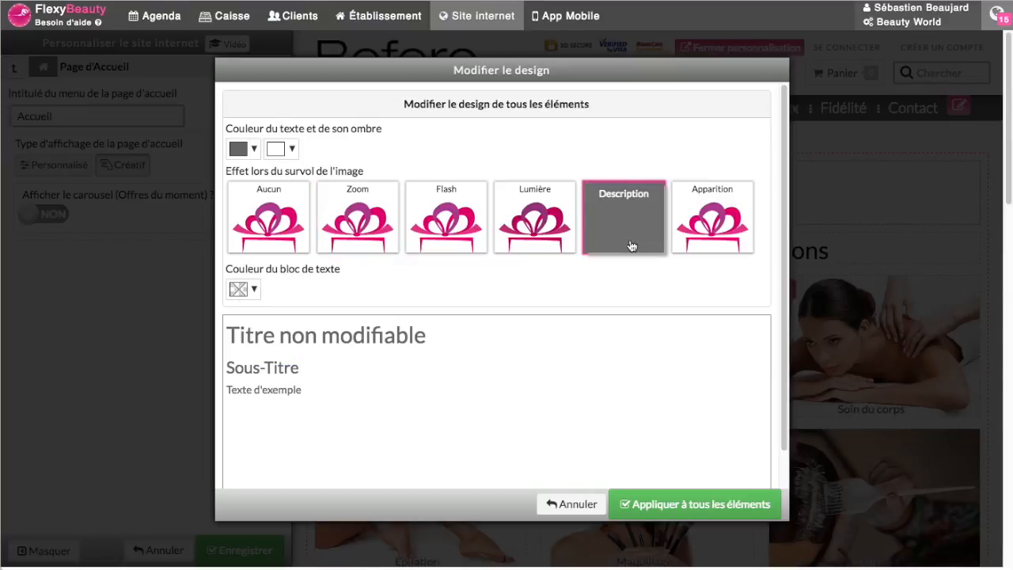
click(254, 150)
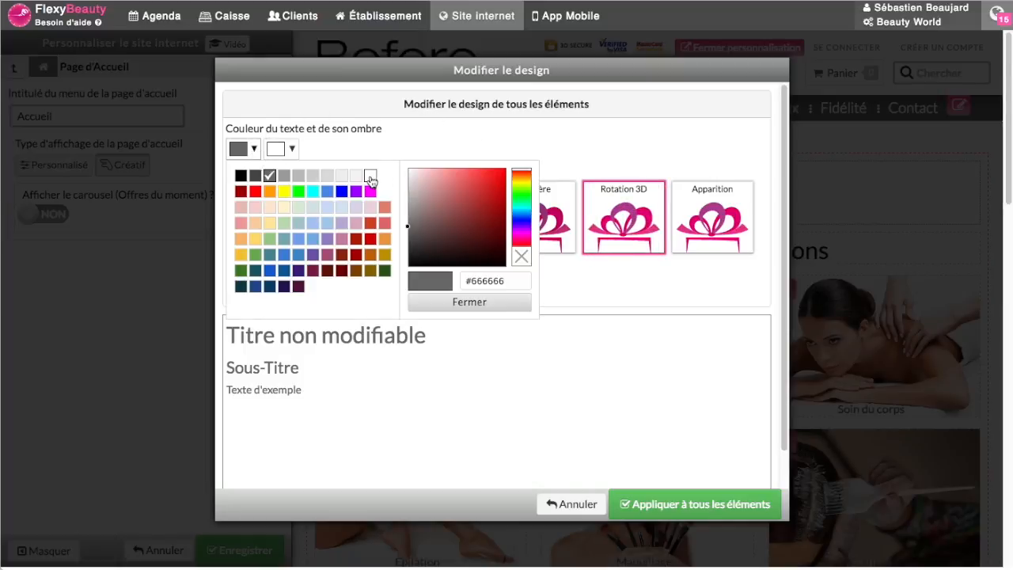
click(370, 176)
click(285, 148)
click(559, 253)
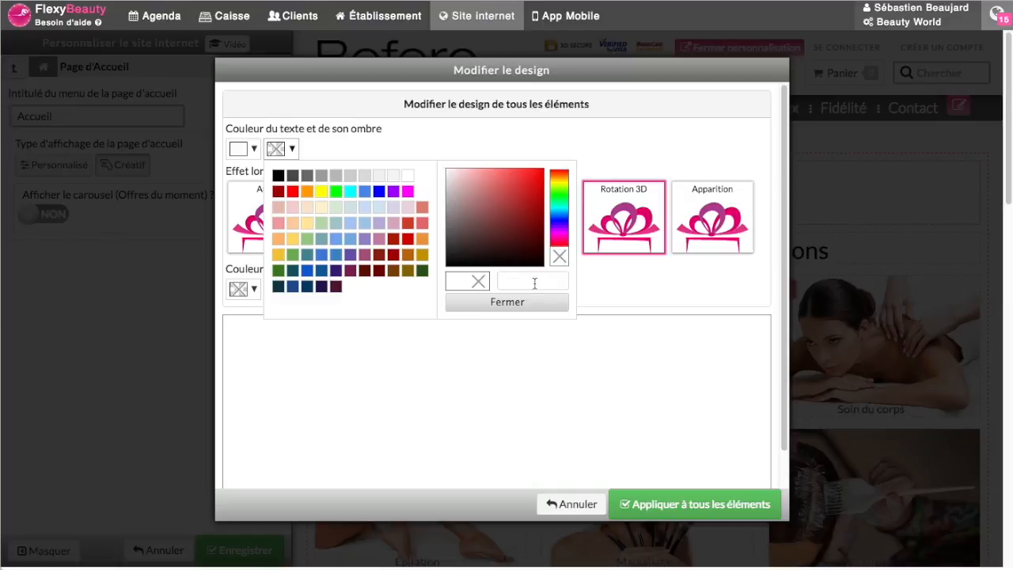
click(527, 302)
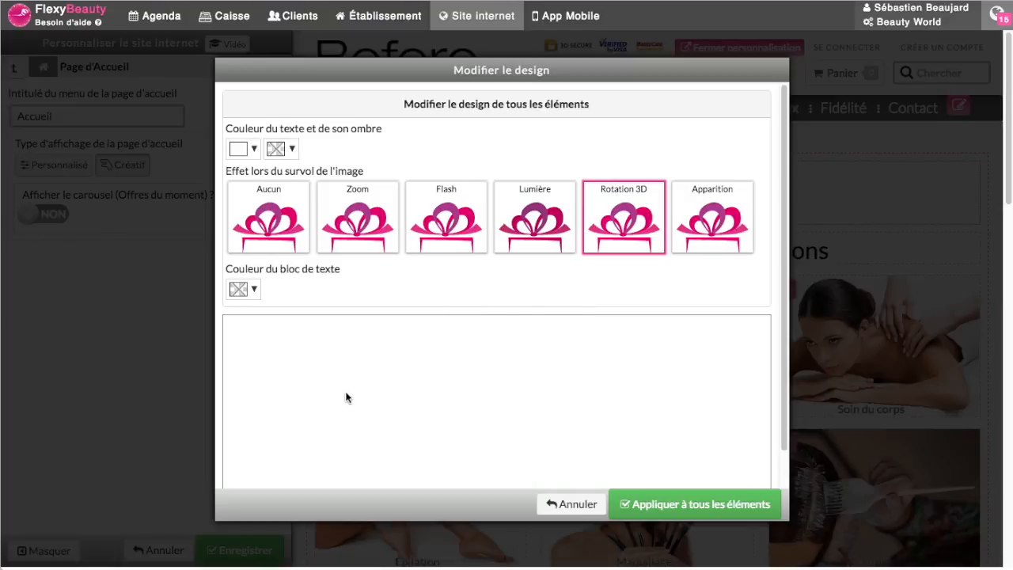
click(646, 505)
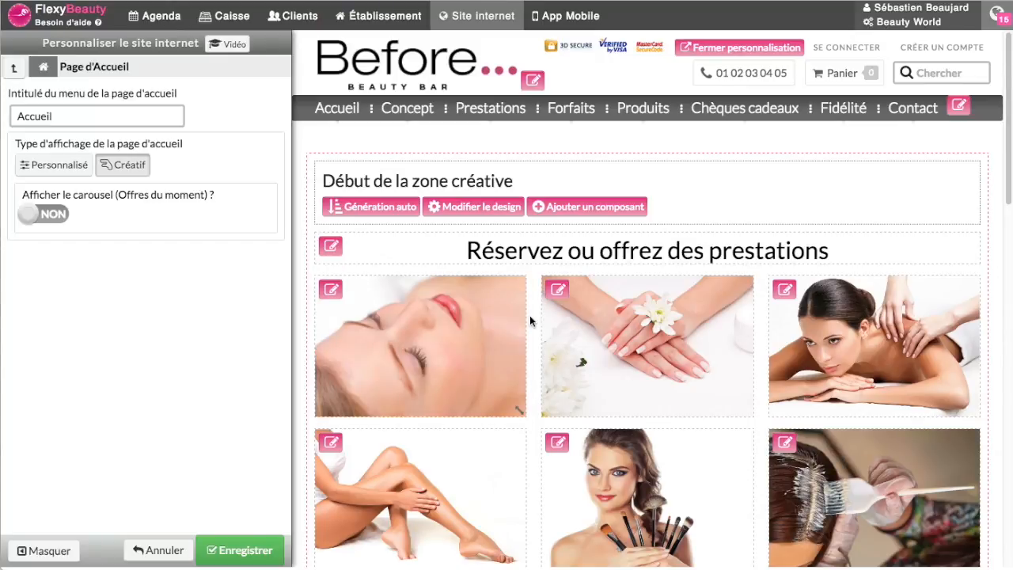
Delete the Soin du corps tile from the "Réservez ou offrez des prestations" section.
scroll(529, 315, down, 1)
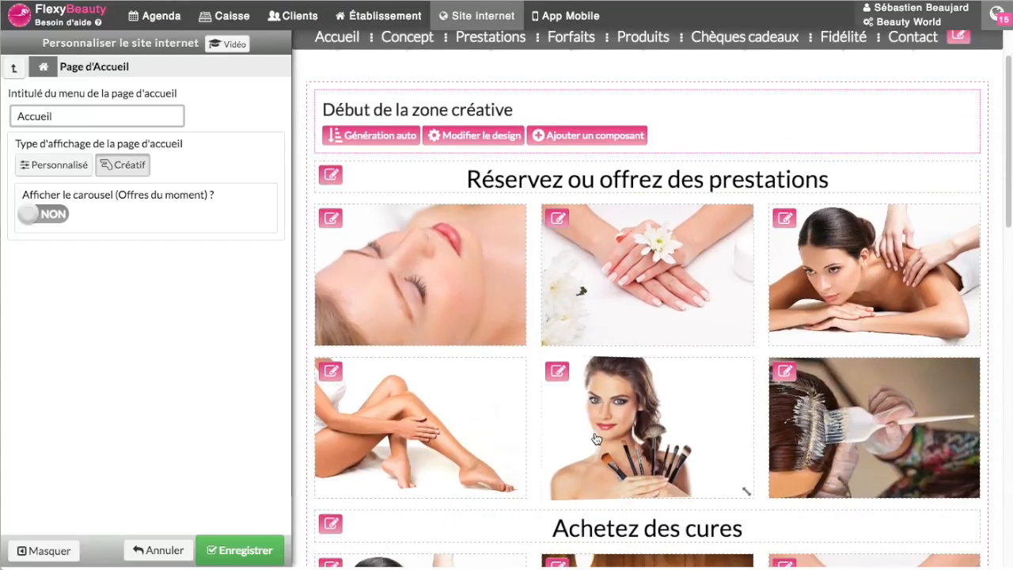
click(786, 221)
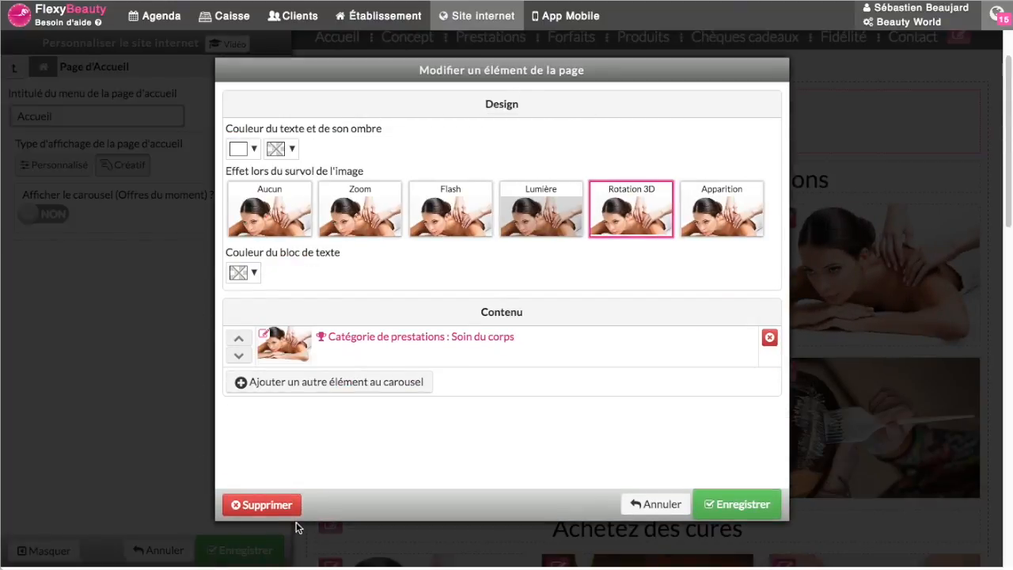
click(291, 516)
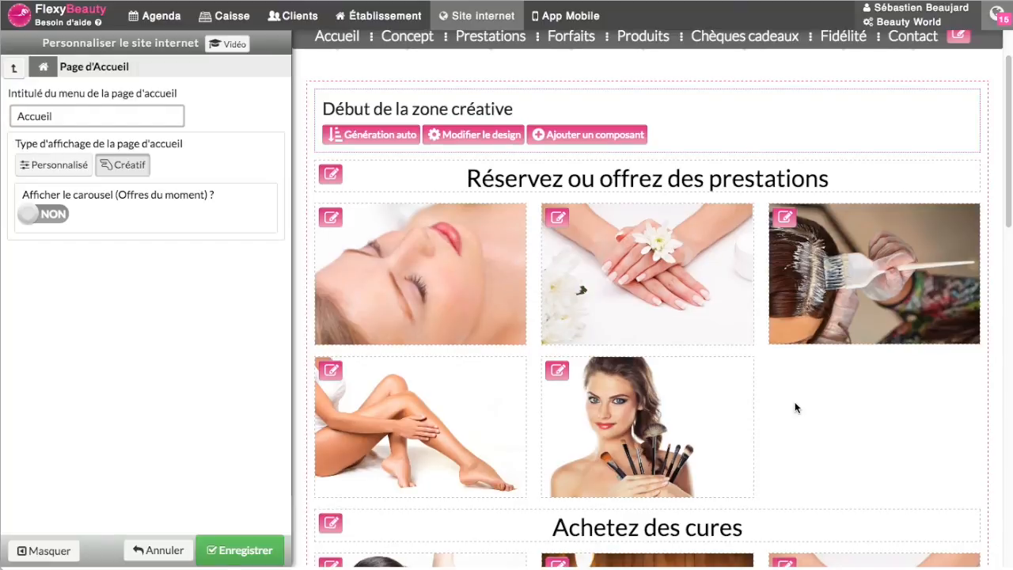
Give the Beauté des Mains tile the Zoom hover effect, add the Soin du corps category to its carousel and save.
click(557, 218)
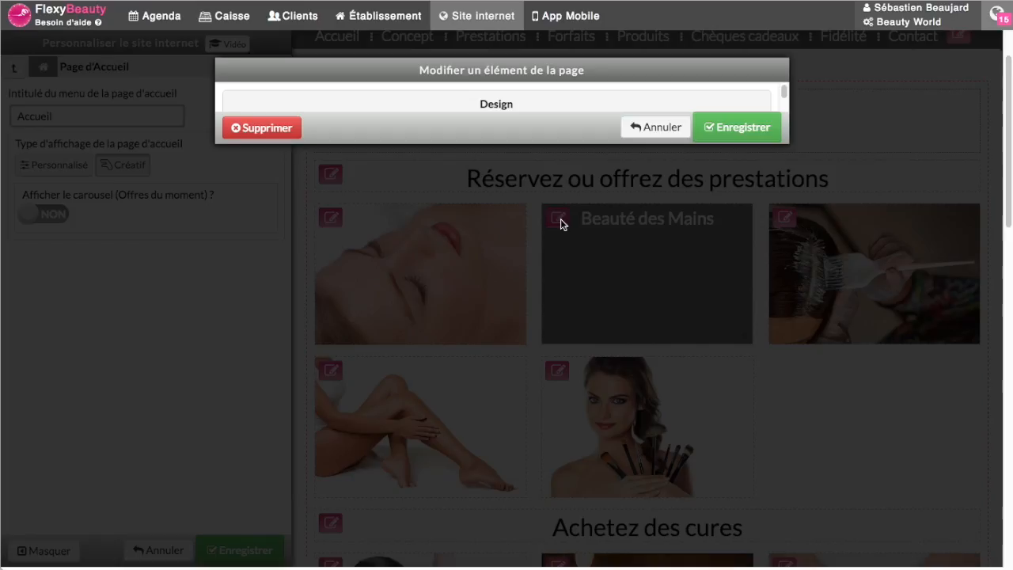
click(388, 206)
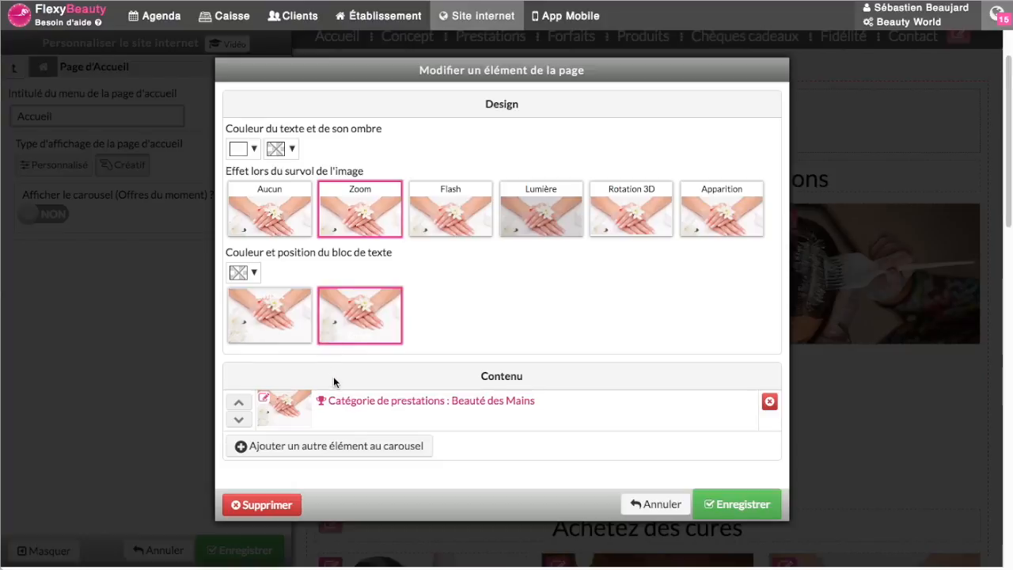
click(412, 448)
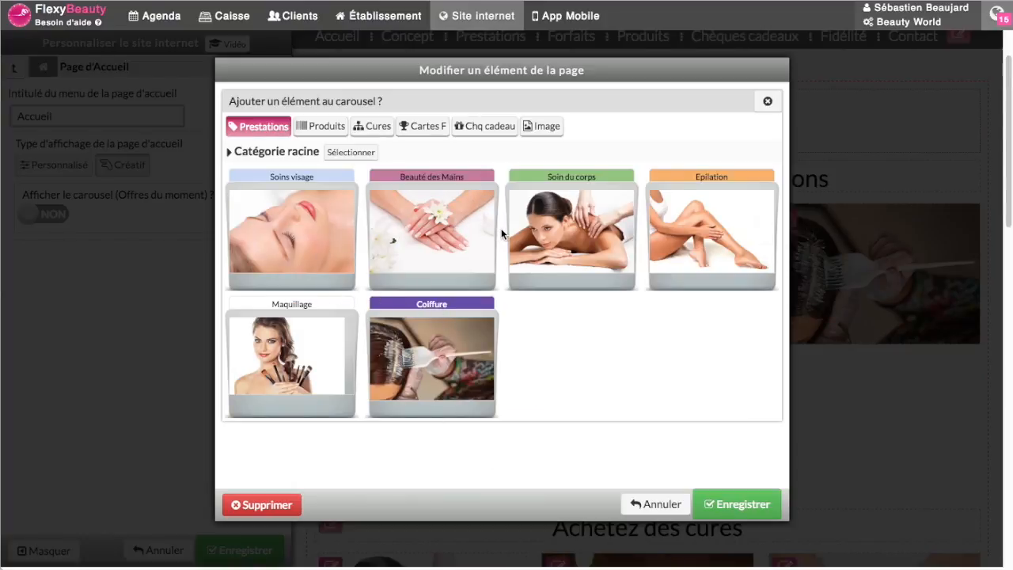
click(593, 237)
click(382, 152)
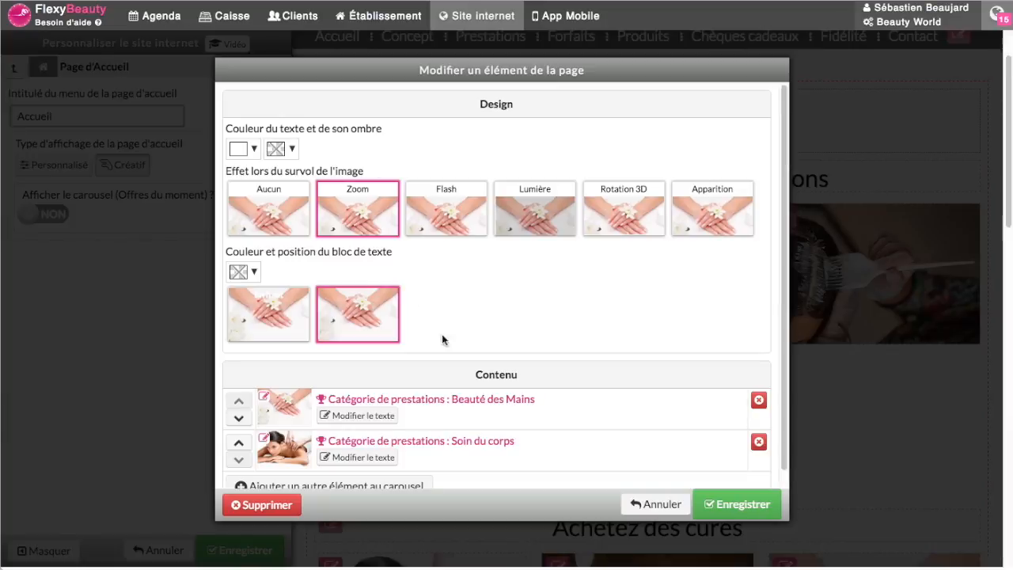
click(715, 502)
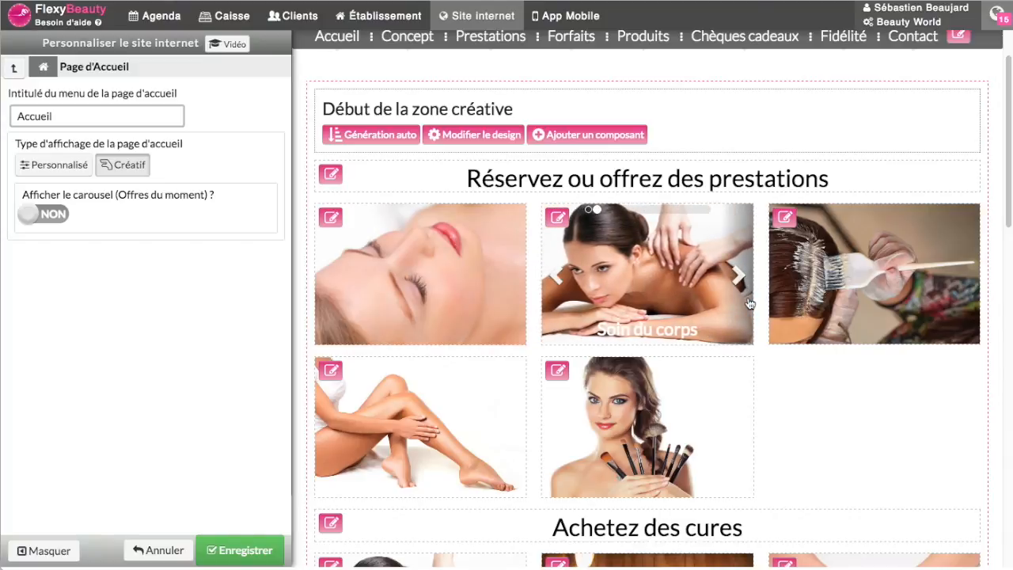
Shift the Maquillage tile sideways and enlarge the Épilation tile in the second row of services.
drag(677, 422, 762, 424)
drag(804, 490, 925, 544)
drag(787, 467, 824, 472)
drag(524, 494, 638, 535)
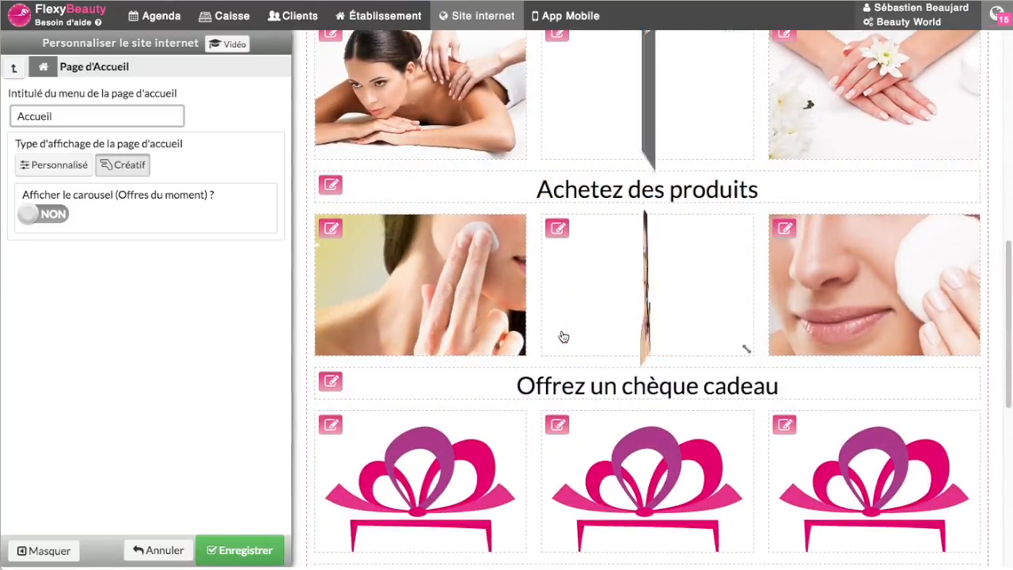
Replace the middle gift voucher tile's image with the FlexyBeauty "Joyeuses Fêtes" picture and save the element.
click(558, 425)
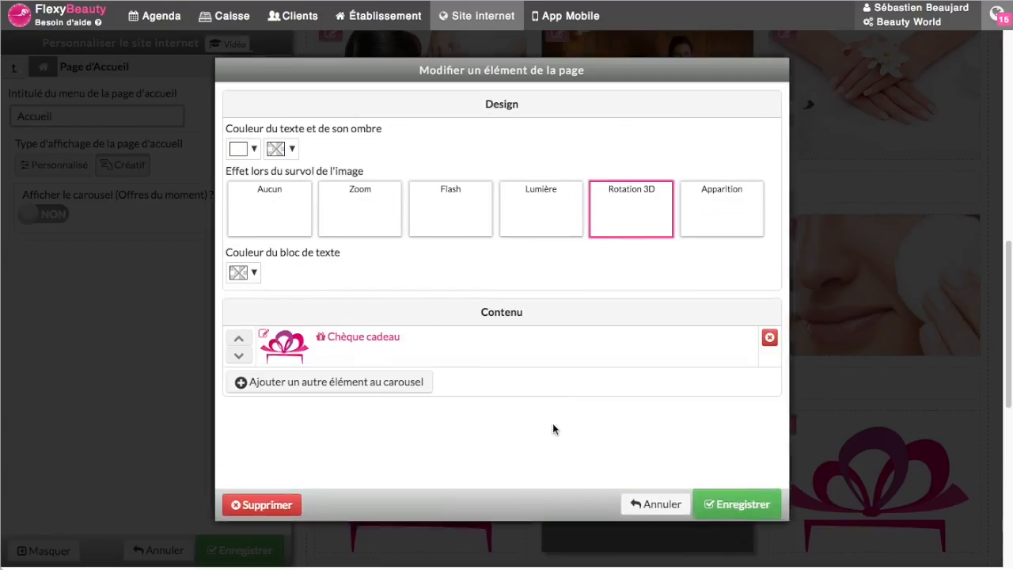
click(280, 349)
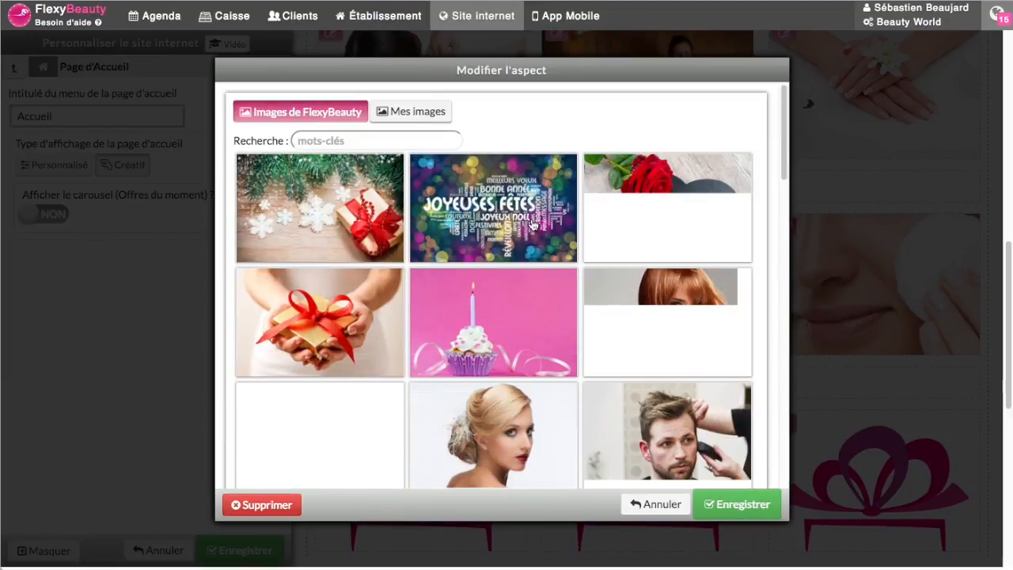
click(500, 220)
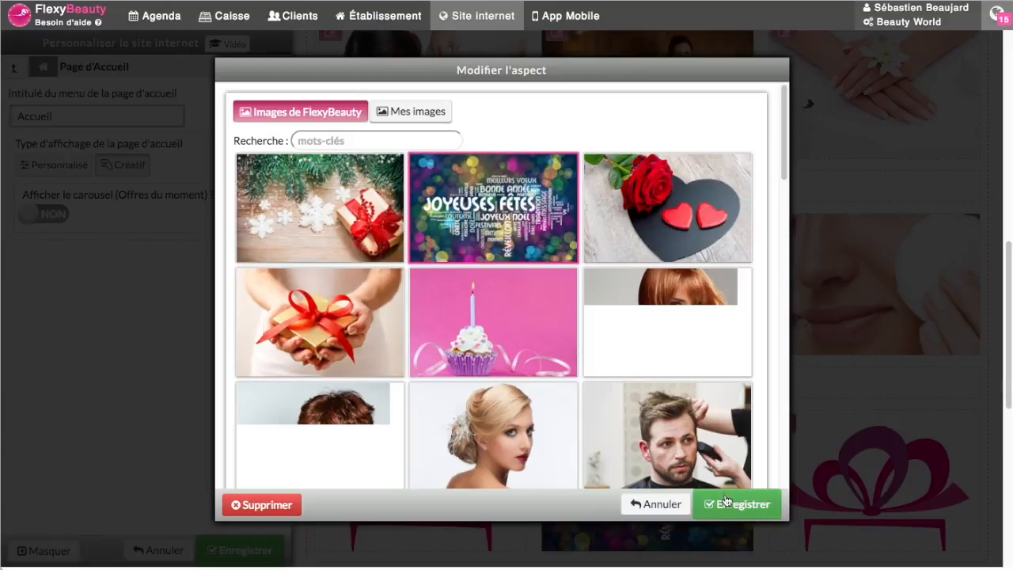
click(726, 503)
click(728, 504)
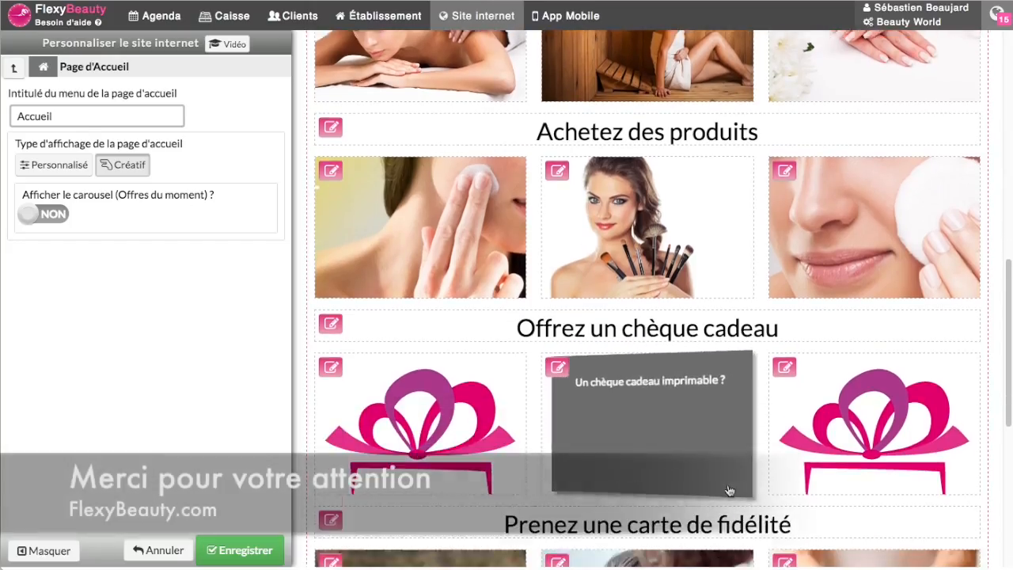